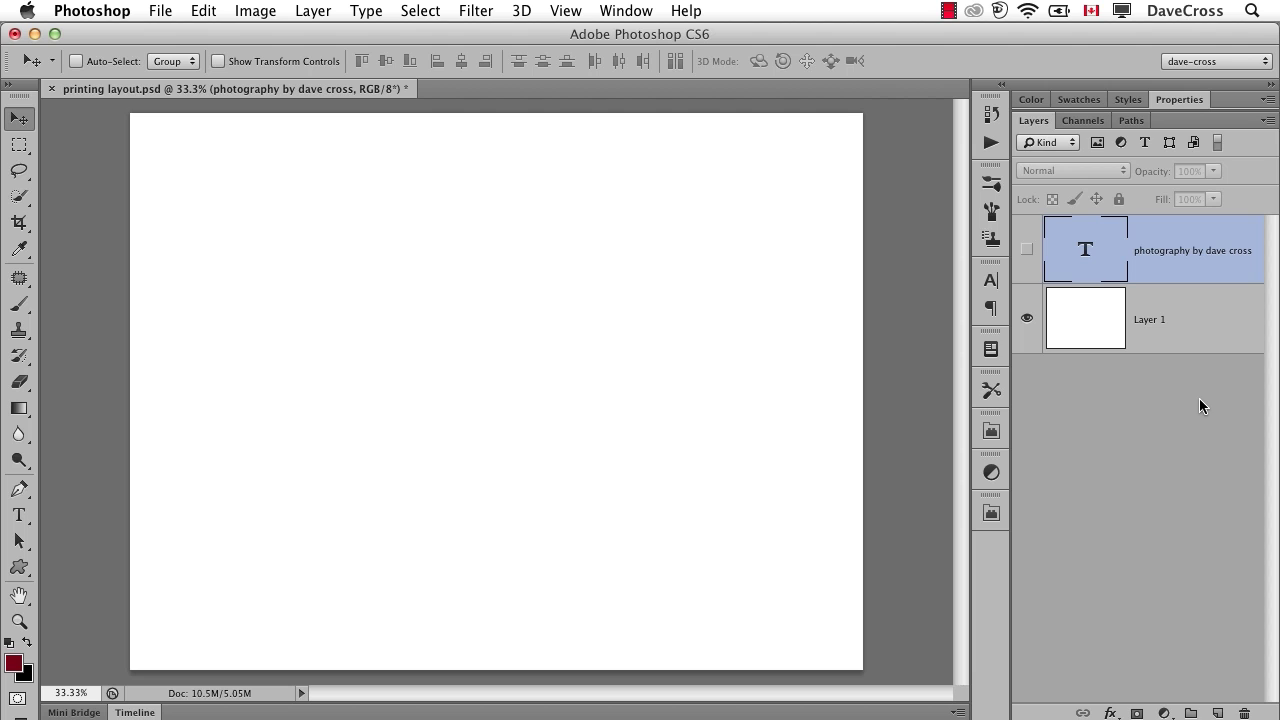
Make the photography credit caption visible, then check Layer 1's image size without changing it.
click(1026, 249)
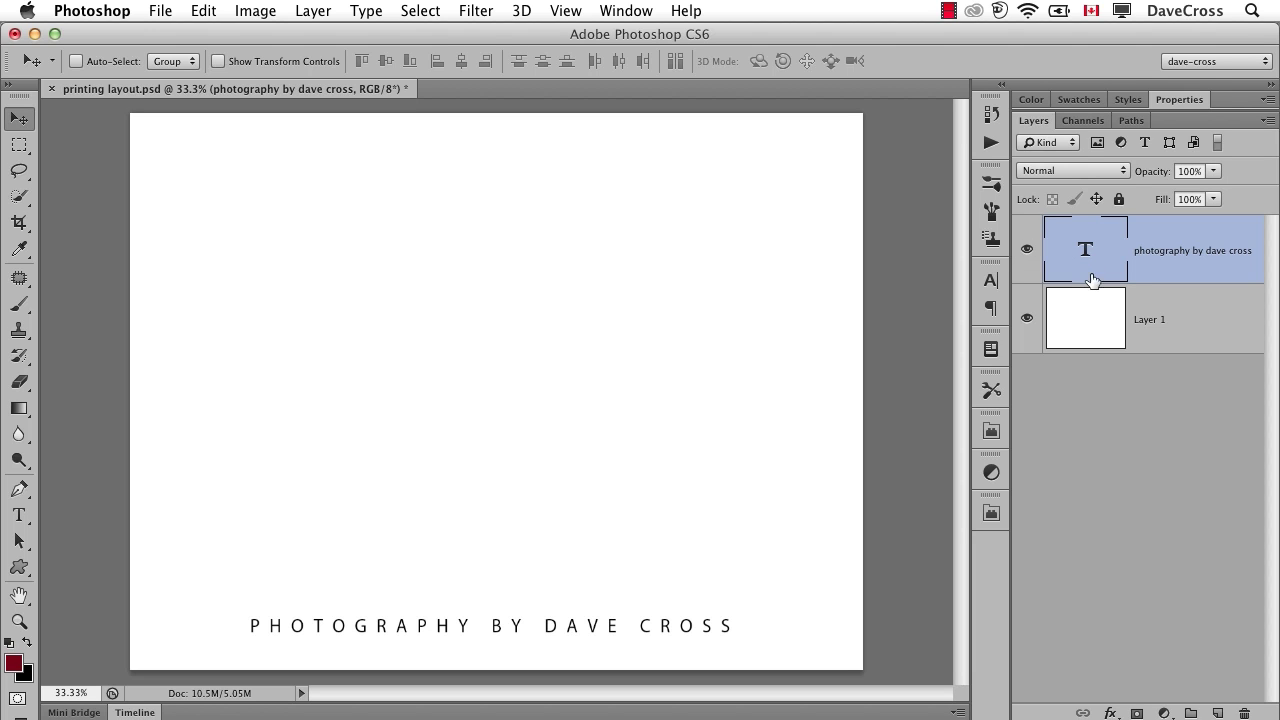
click(1117, 327)
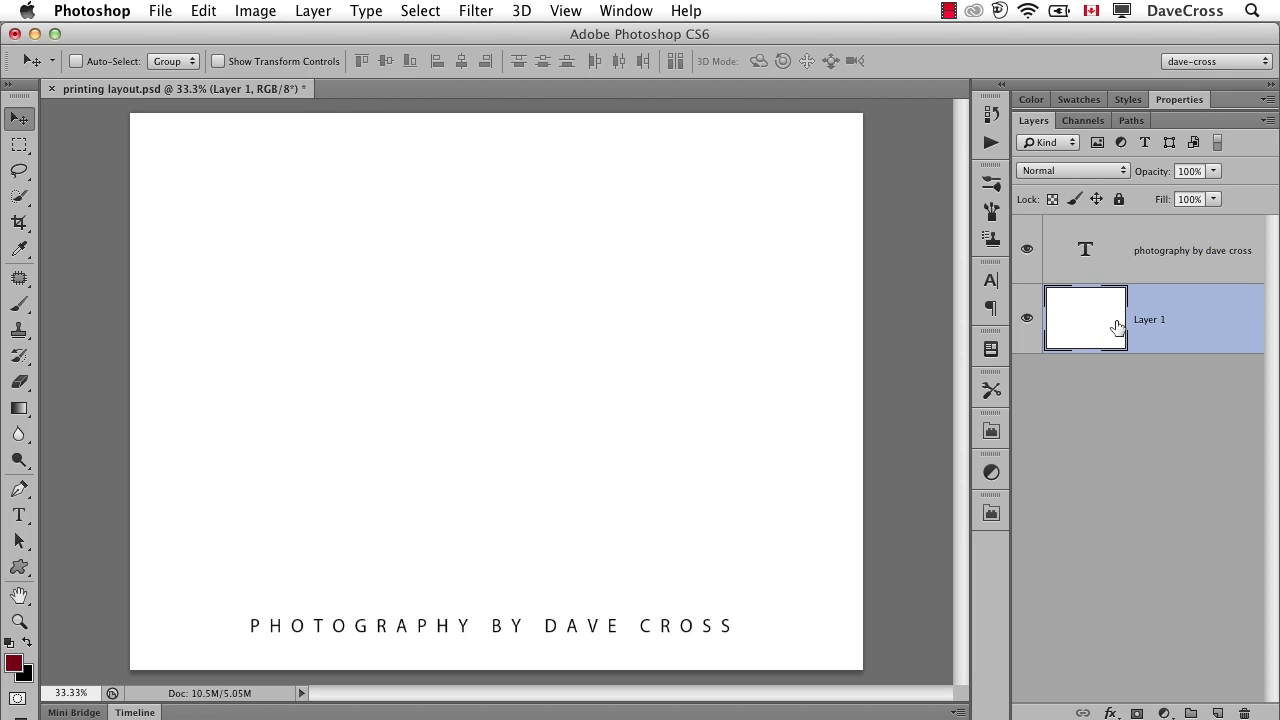
key(super+alt+i)
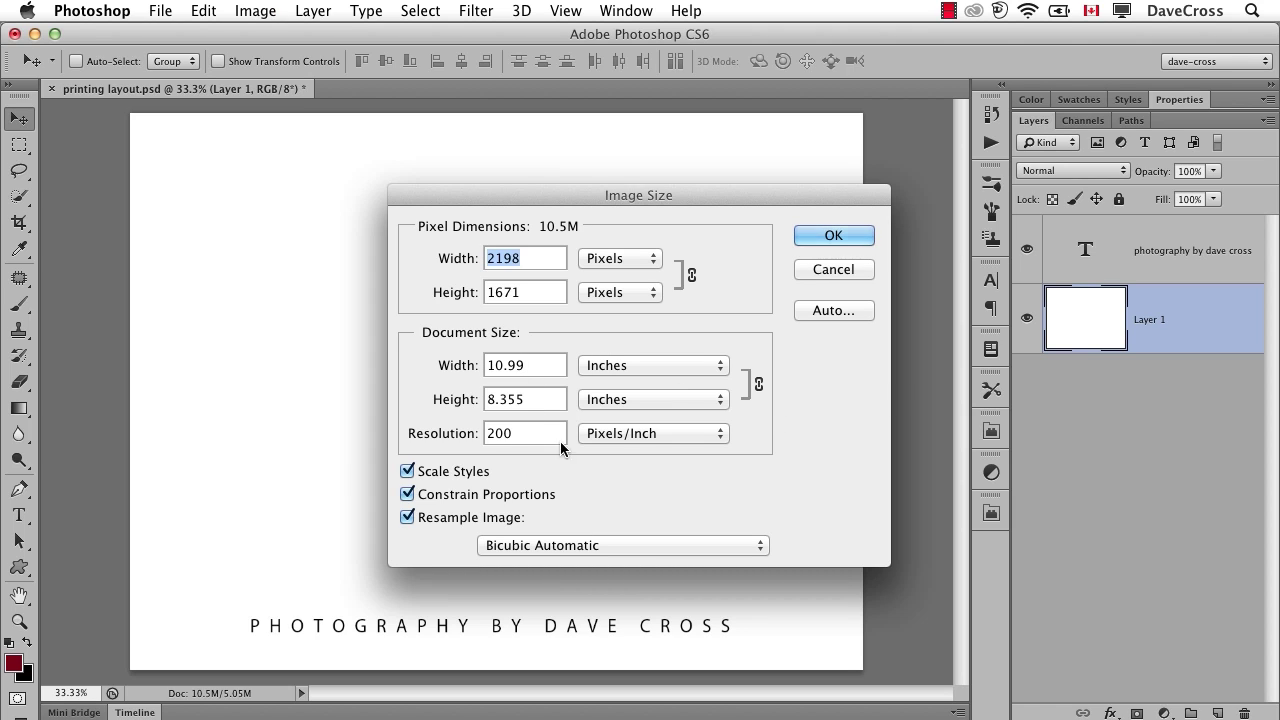
click(827, 273)
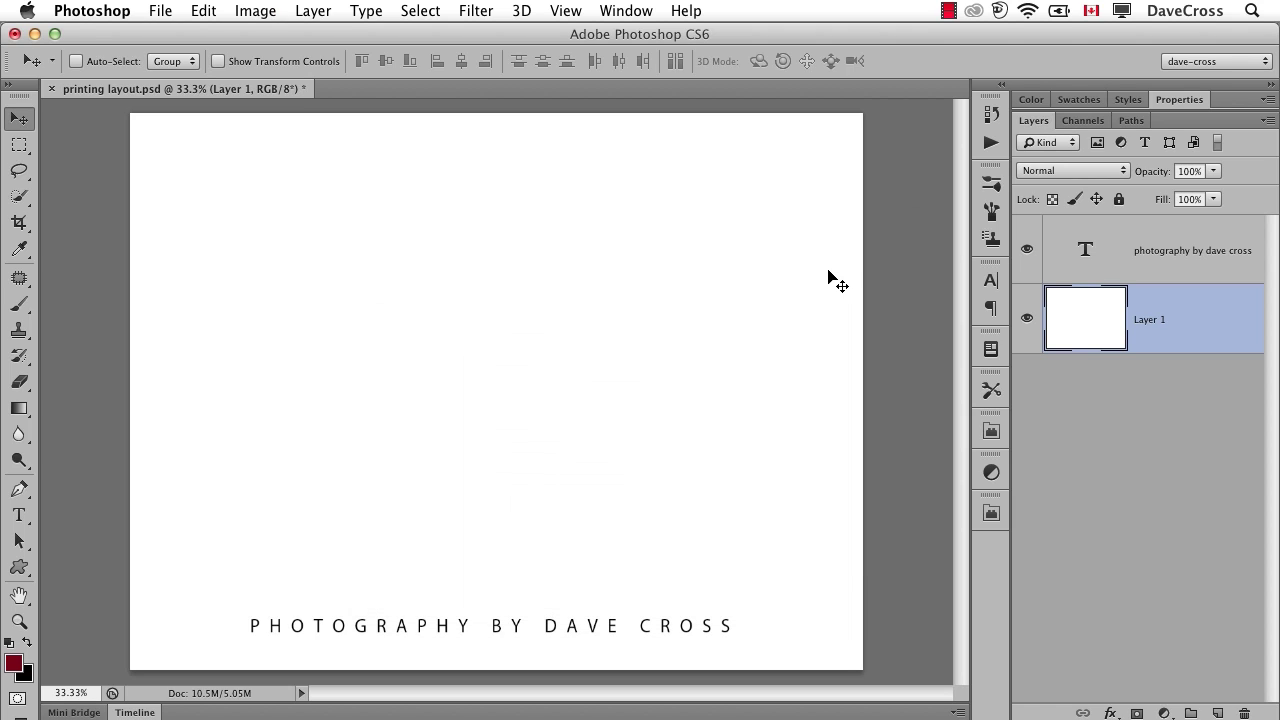
Place the raw file _DSC0012.NEF into the layout.
click(161, 10)
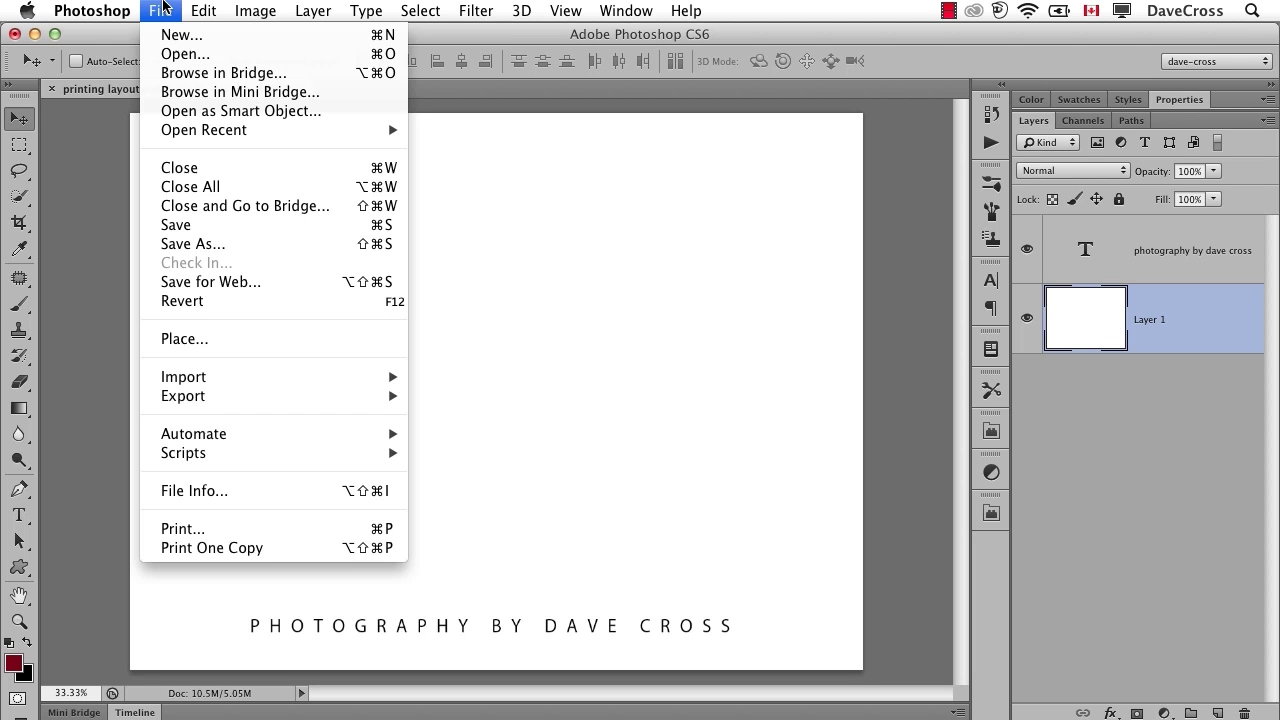
click(200, 340)
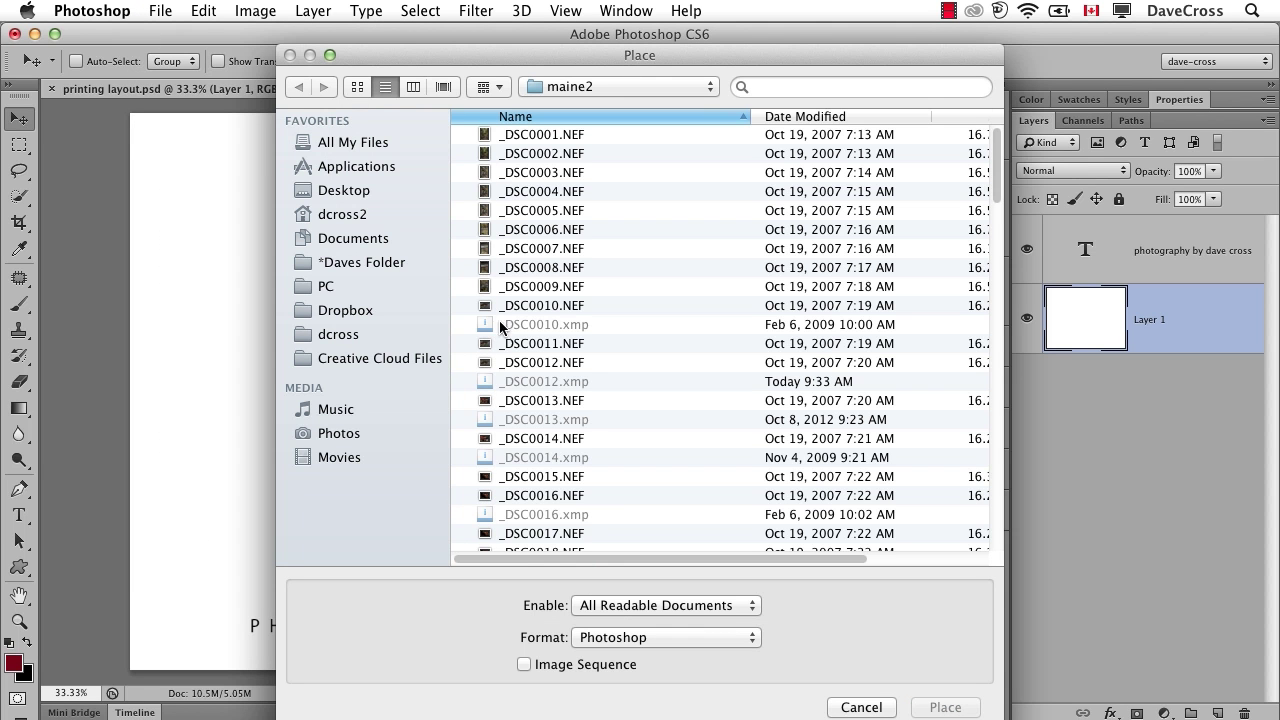
click(580, 345)
click(596, 364)
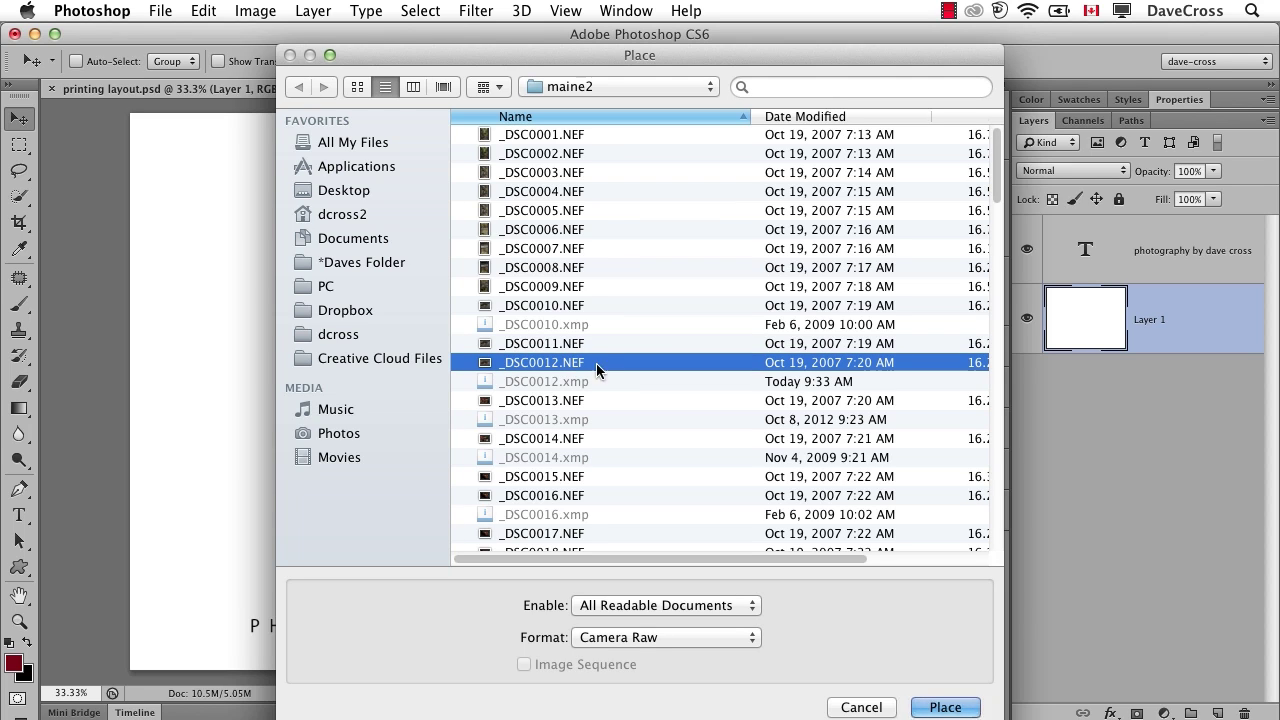
click(944, 707)
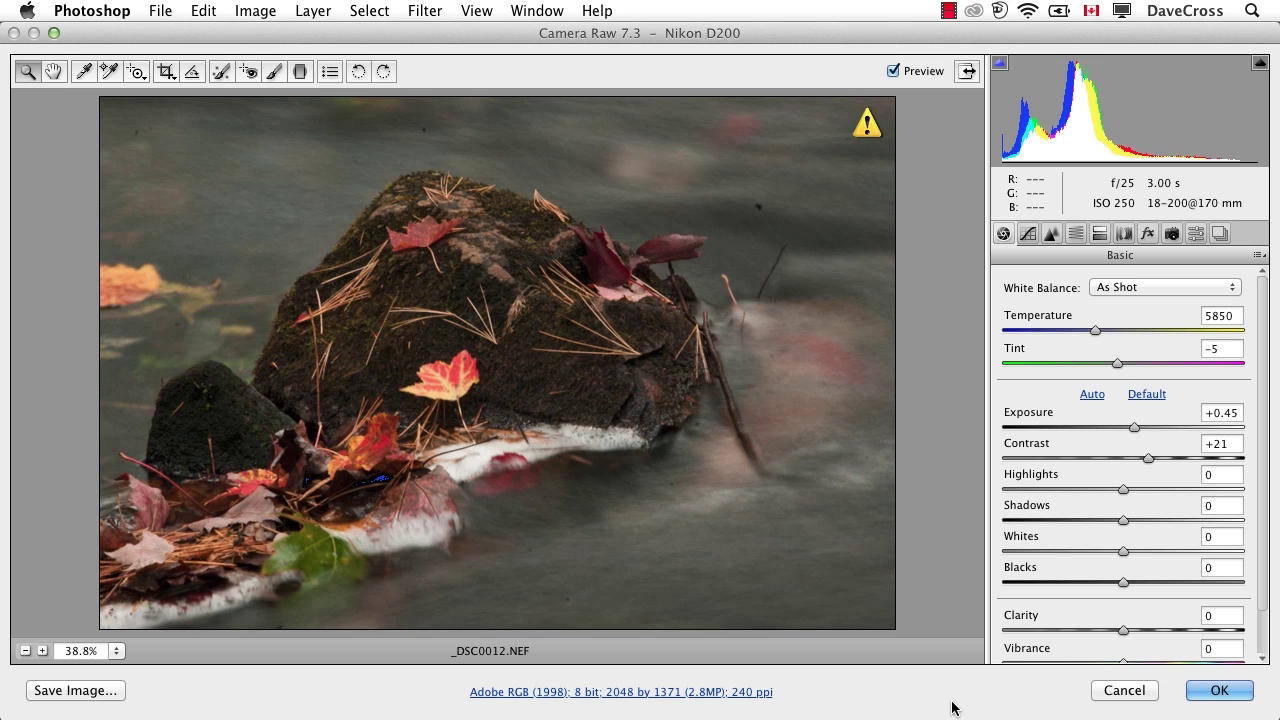
In Camera Raw, open the photo as a smart object with Clarity +25.
click(680, 692)
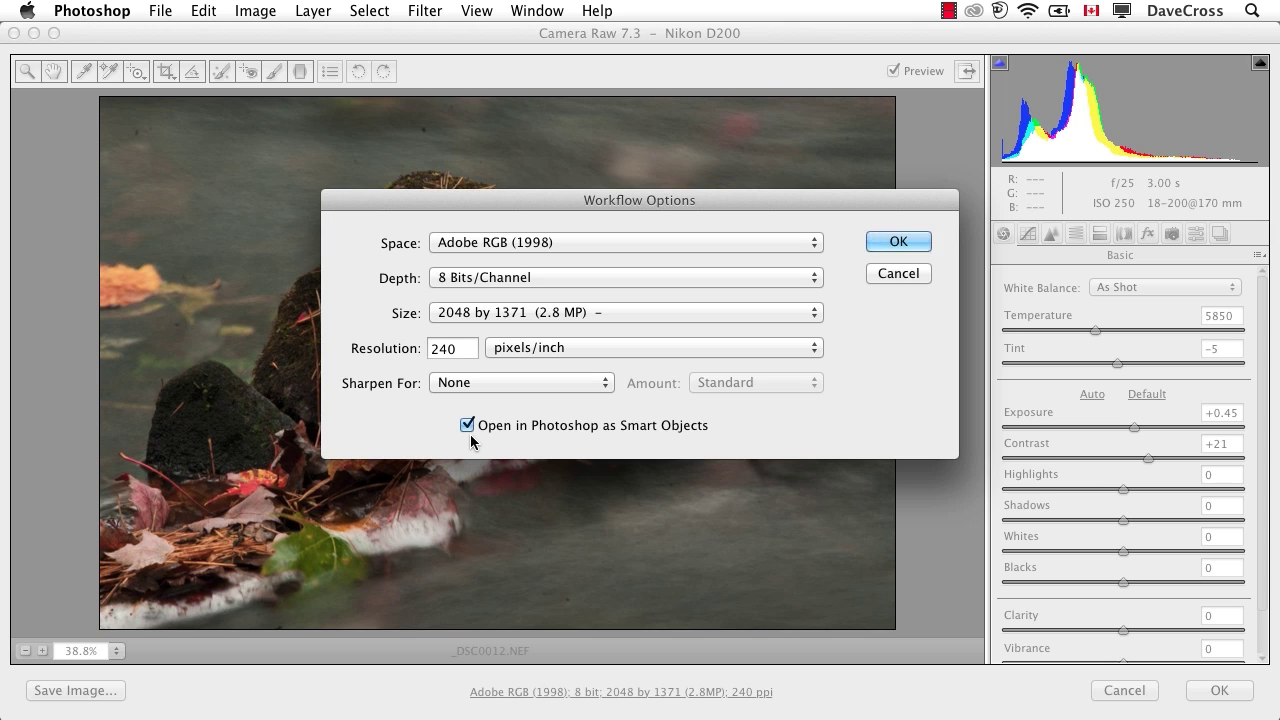
click(896, 242)
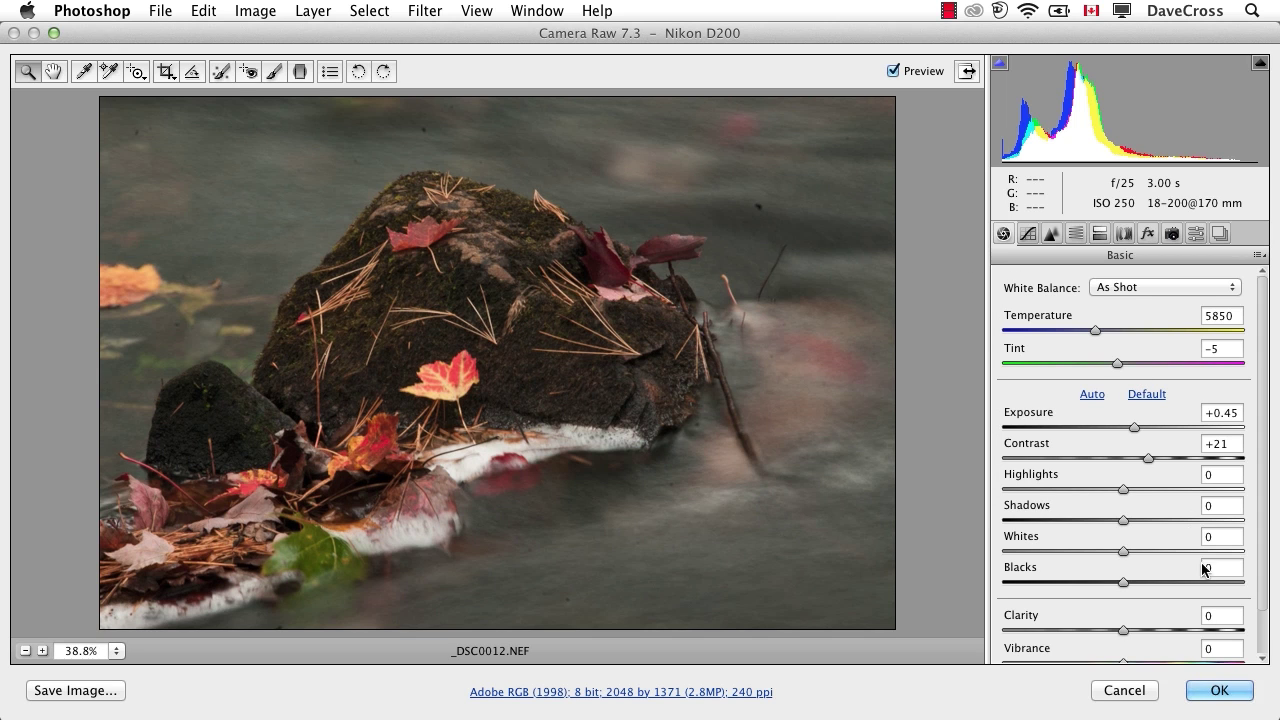
drag(1123, 630, 1155, 629)
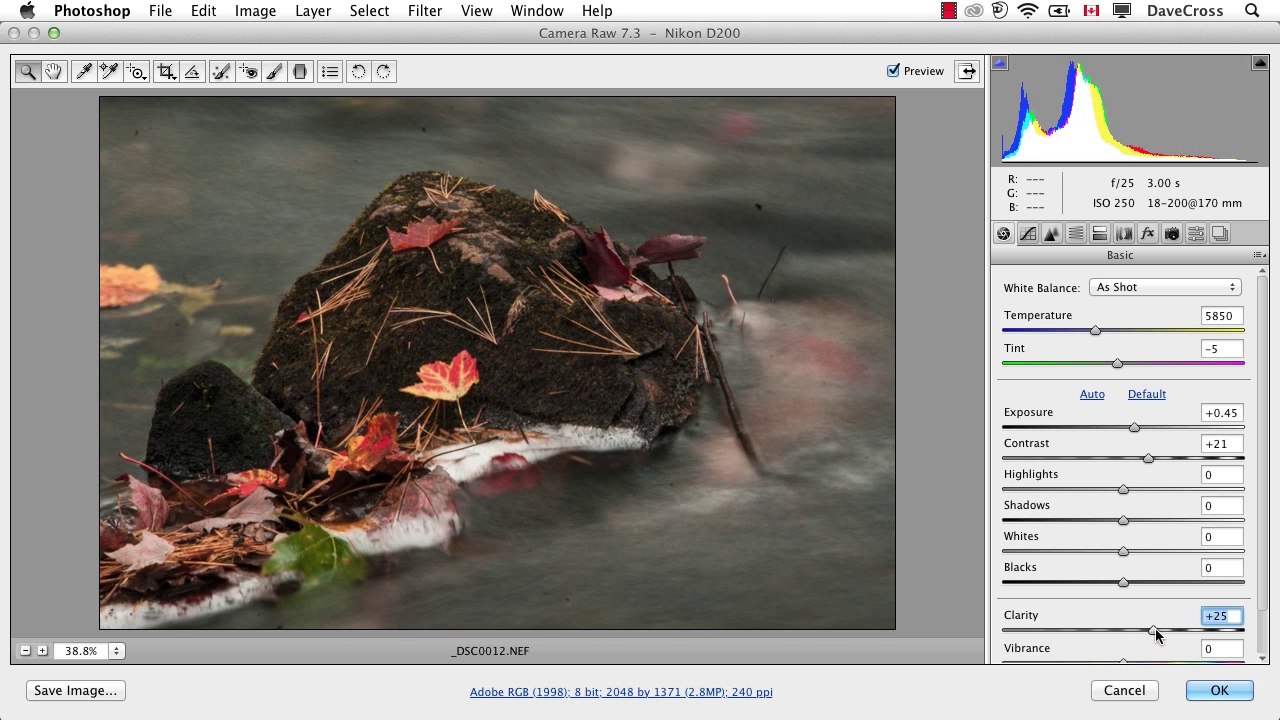
click(1208, 690)
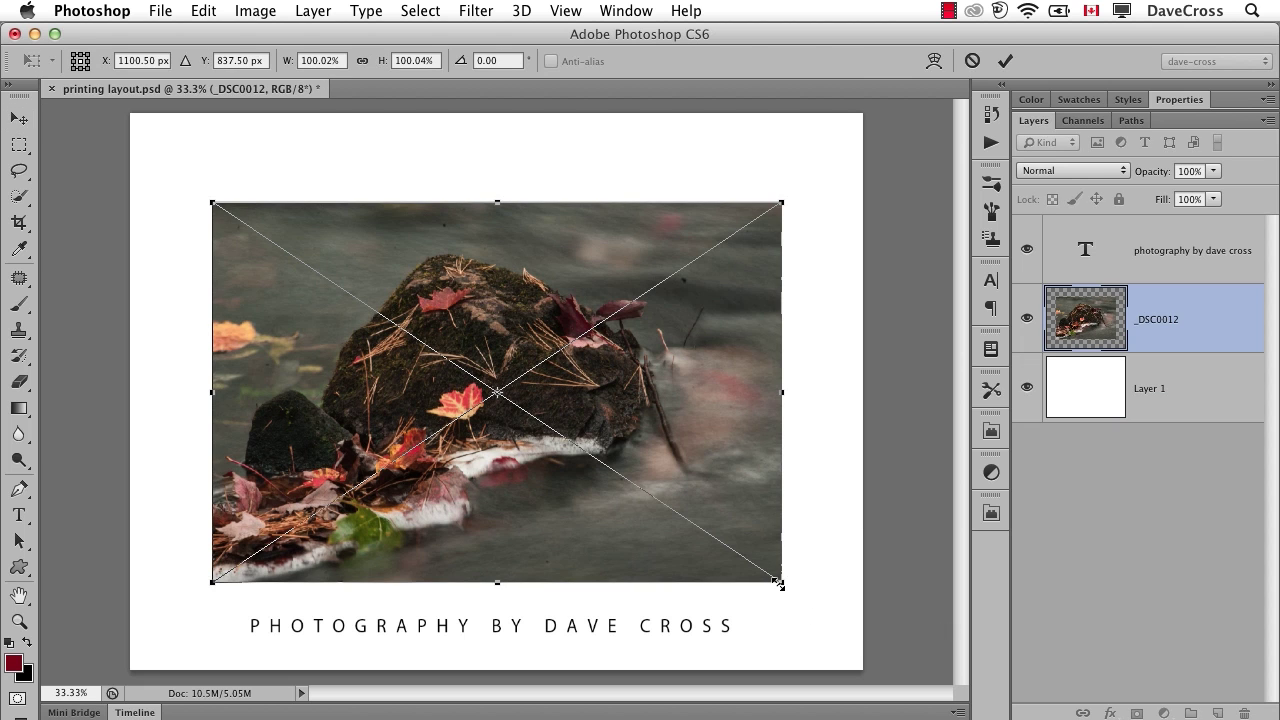
Scale the rock photo up to about 114% and nudge it upward above the caption.
drag(778, 582, 824, 605)
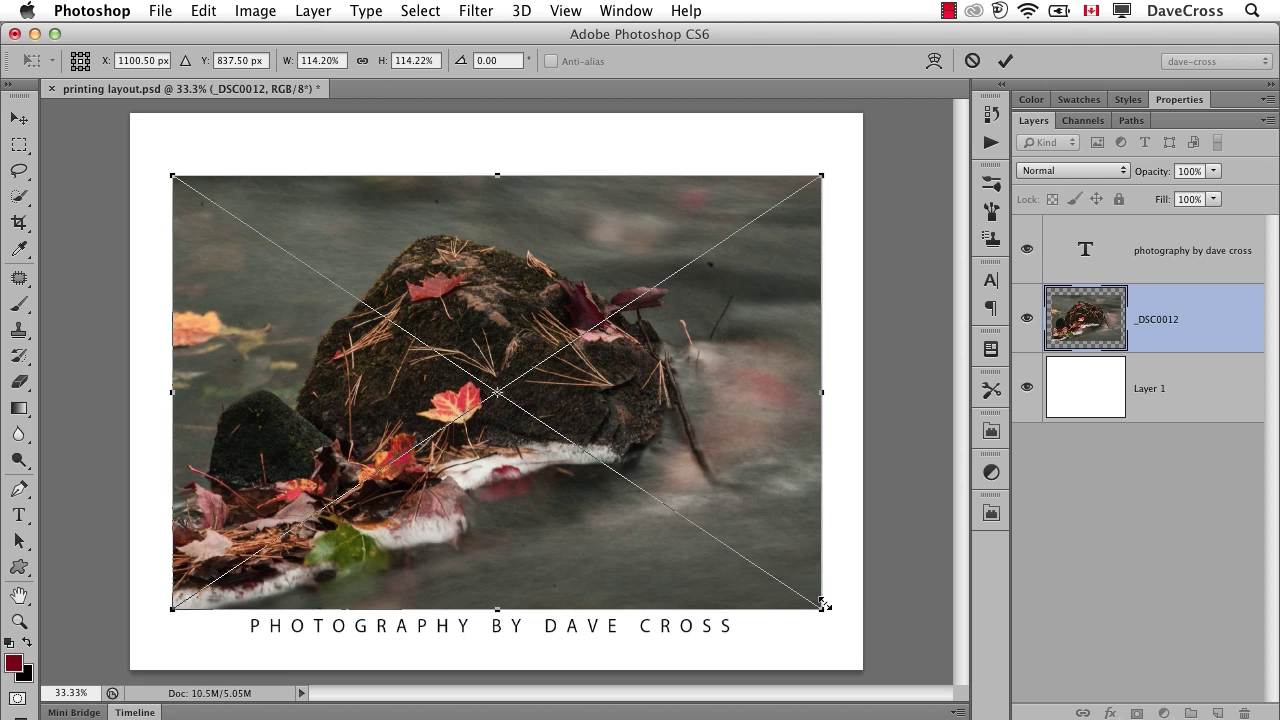
key(Return)
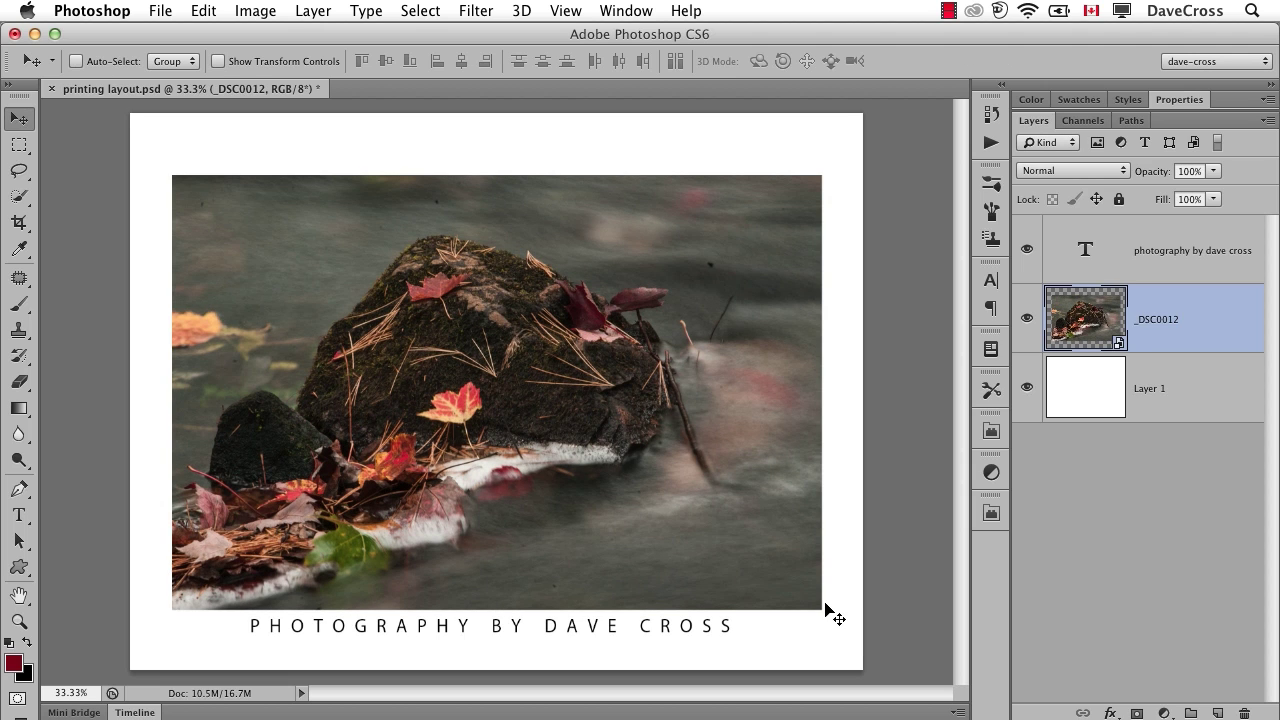
key(shift+Up)
key(shift+Up)
key(shift+Up)
key(shift+Up)
key(shift+Up)
key(shift+Up)
key(shift+Up)
key(shift+Up)
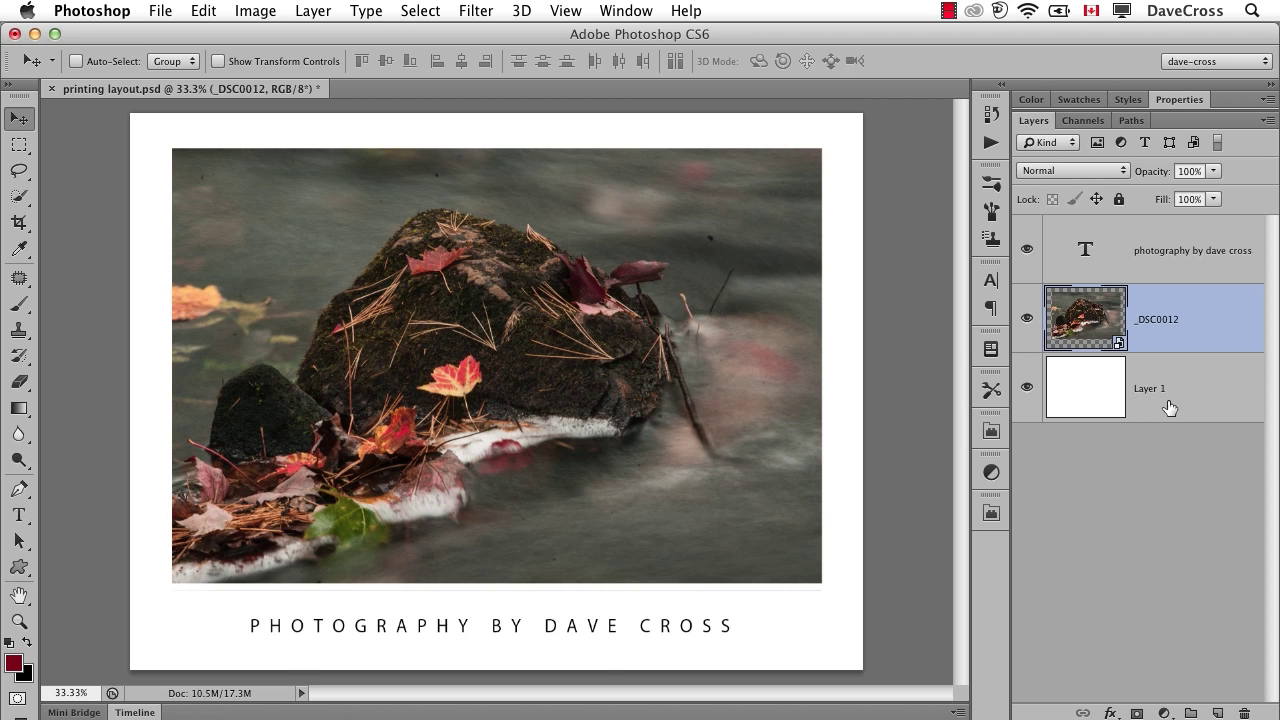
Add a 3 px black Stroke layer style positioned Inside to the _DSC0012 photo layer.
click(1110, 713)
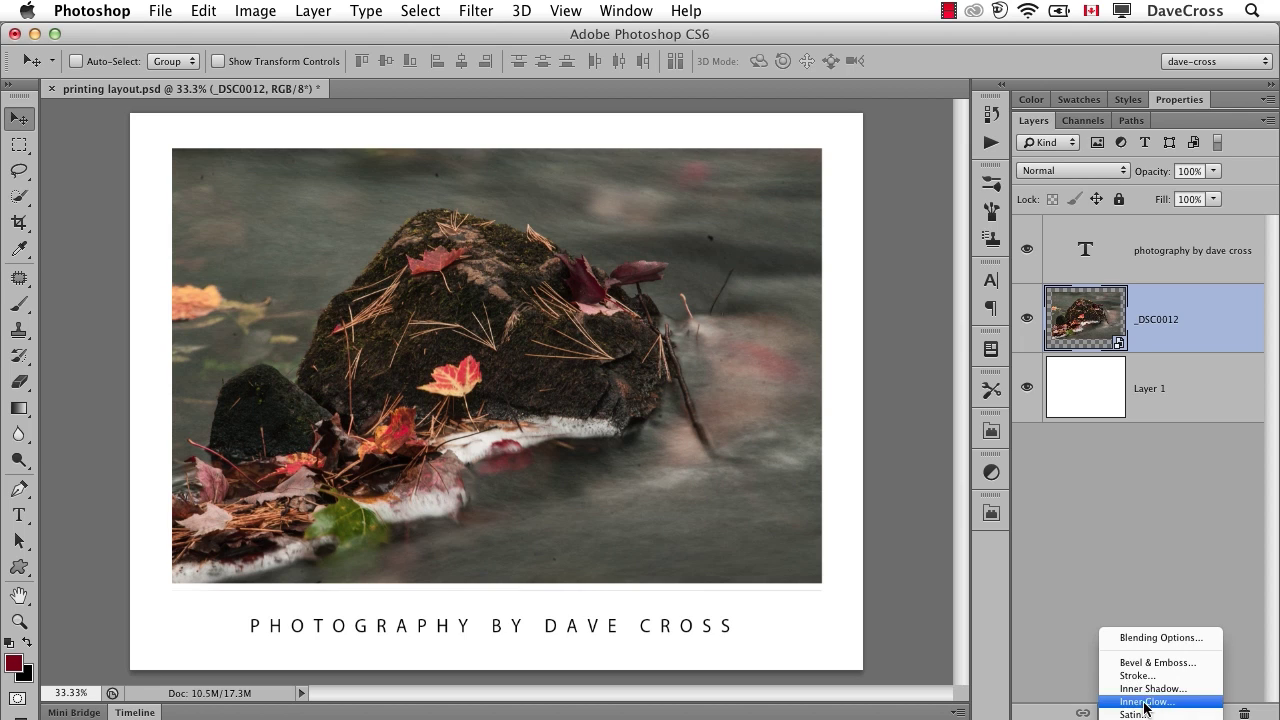
click(1137, 675)
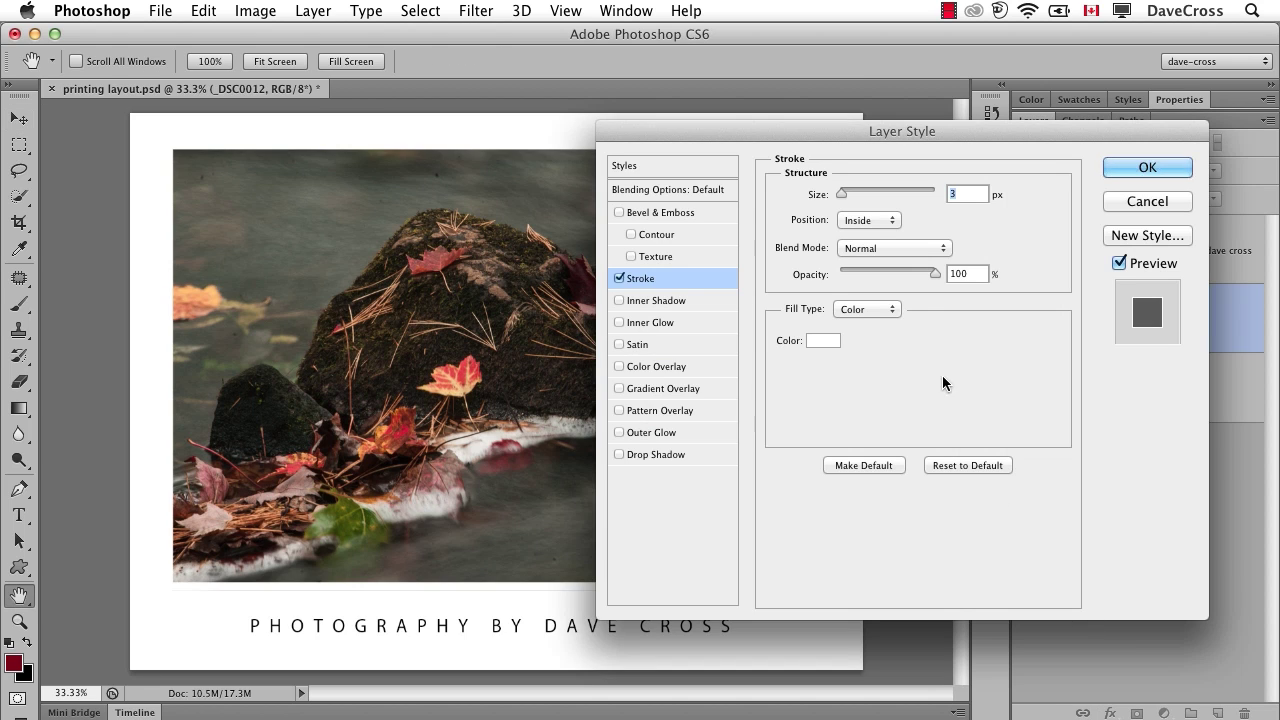
click(866, 220)
click(865, 221)
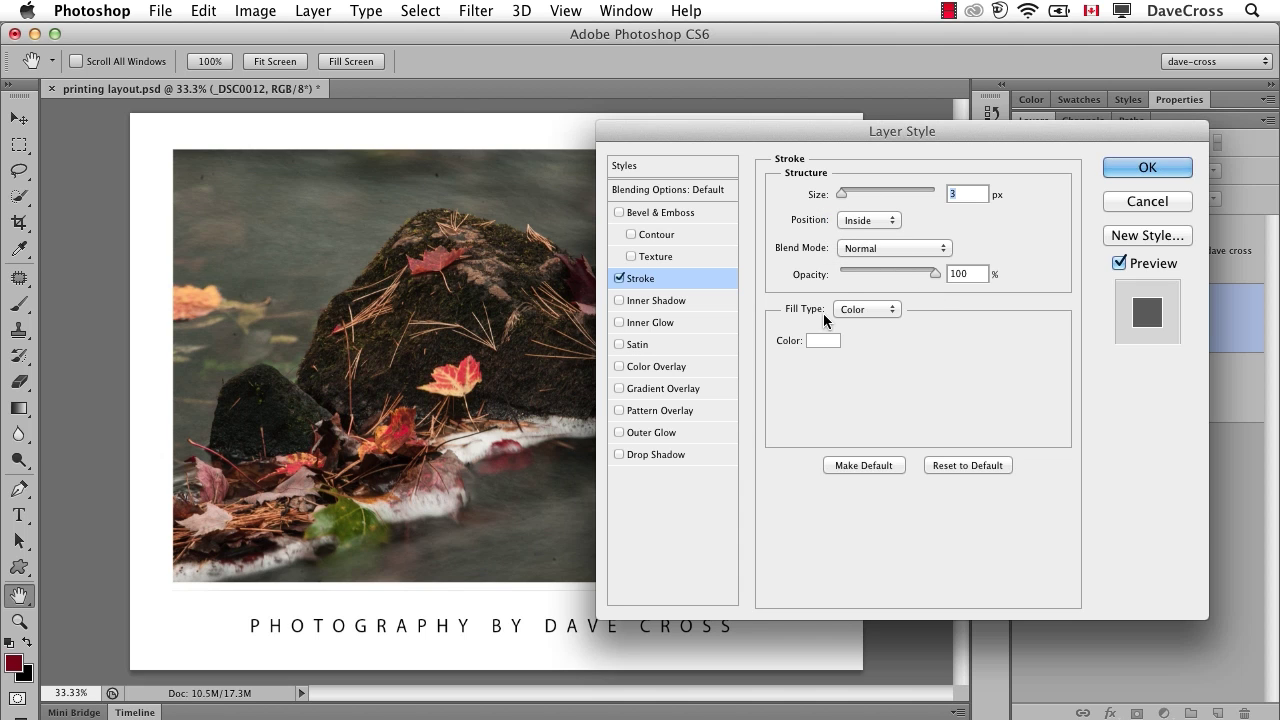
click(823, 340)
click(729, 440)
drag(729, 440, 688, 537)
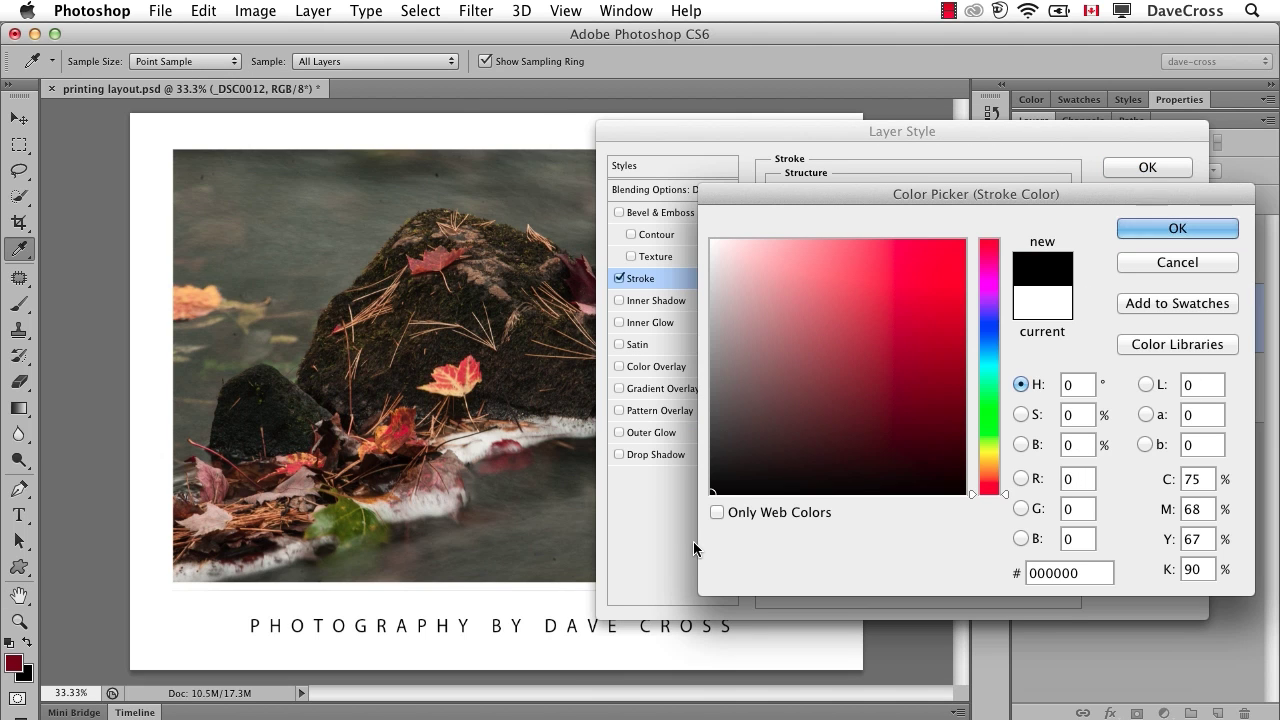
click(1181, 230)
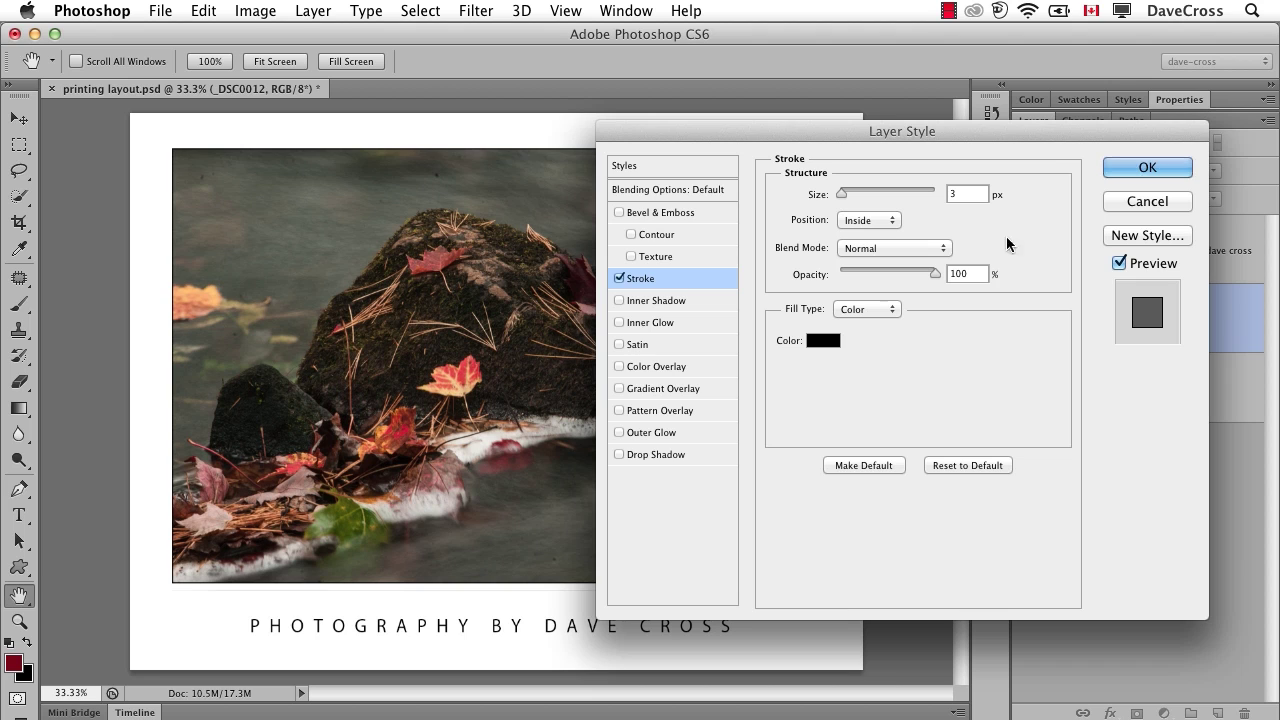
click(1146, 168)
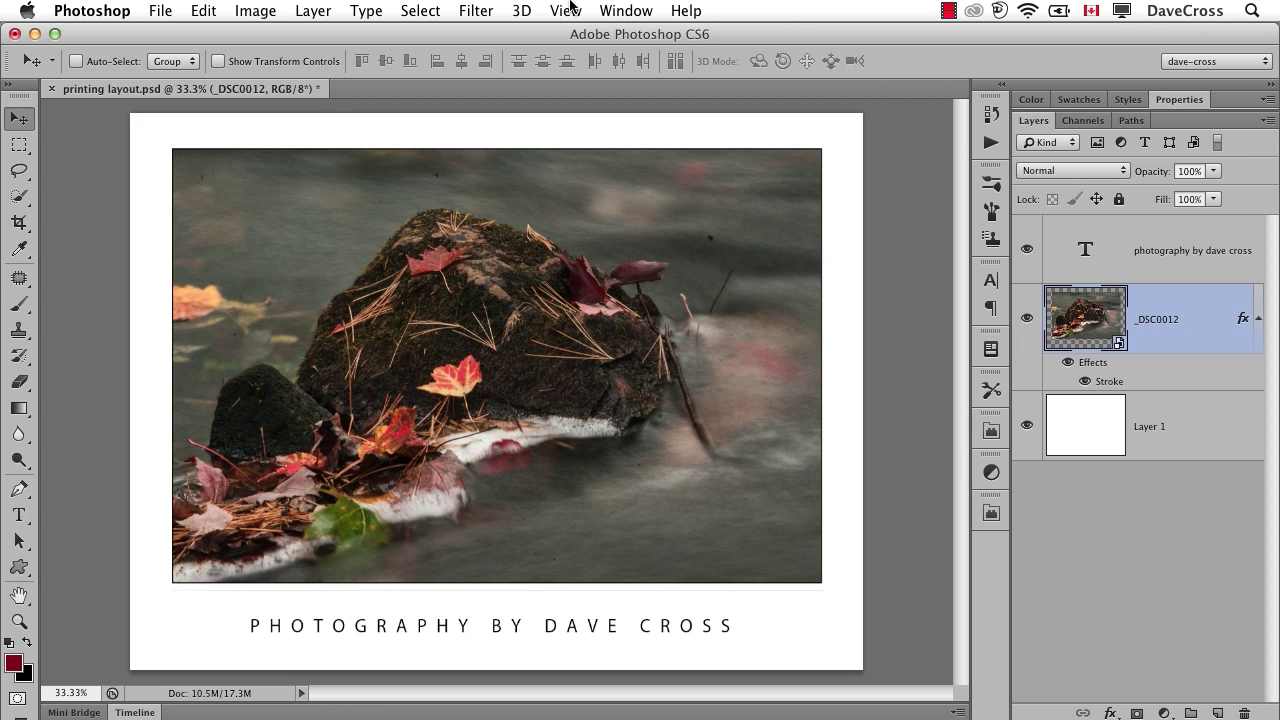
Apply Unsharp Mask with Amount 150%, Radius 1.2 px and Threshold 10 levels.
click(472, 8)
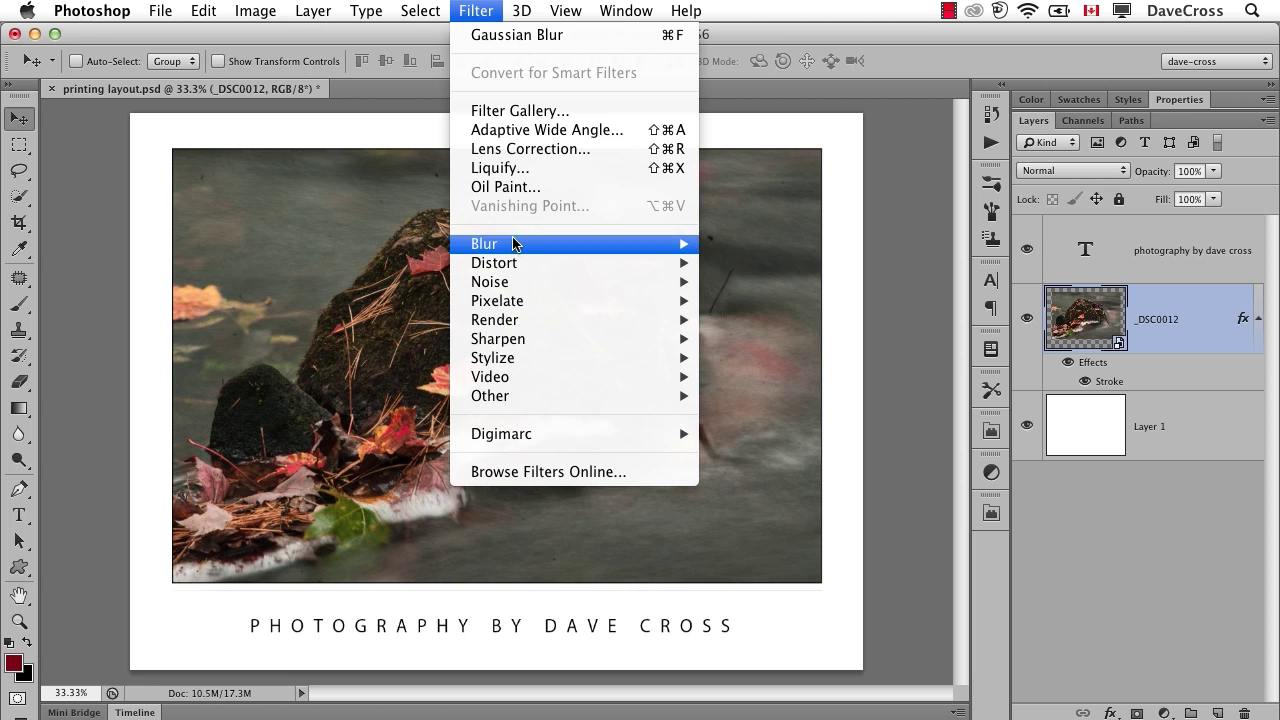
mouse_move(516, 339)
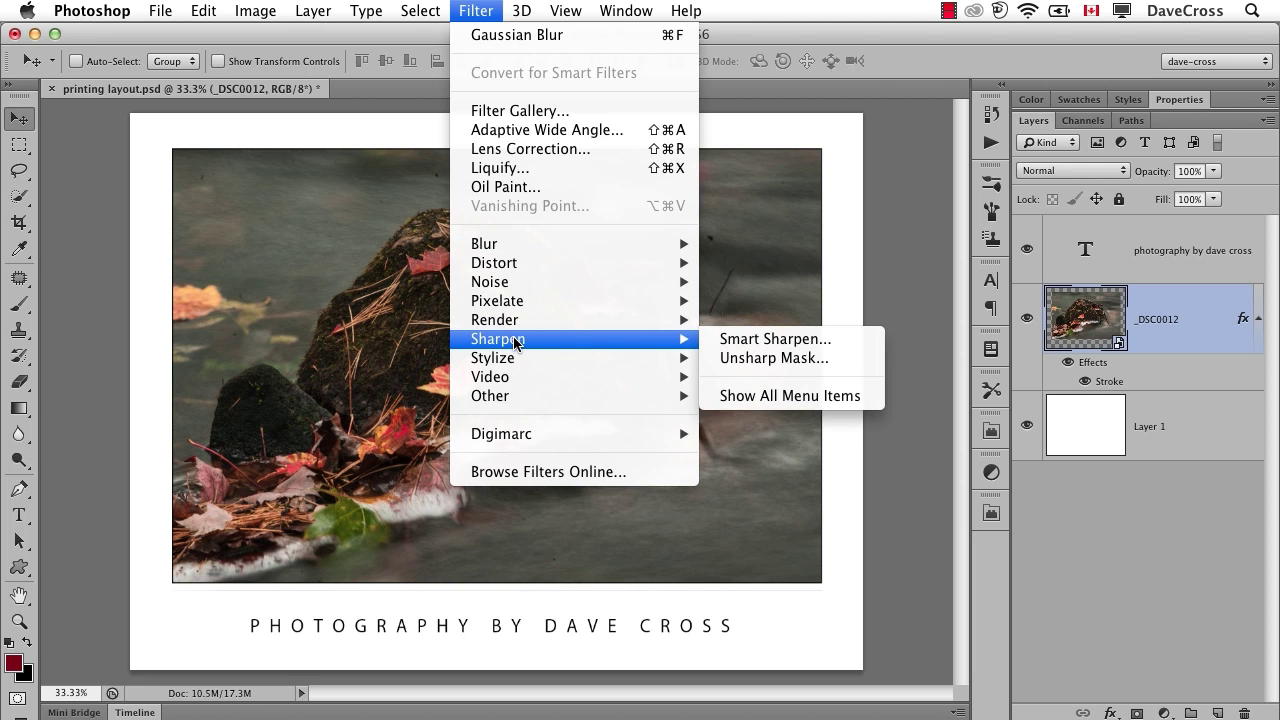
click(737, 355)
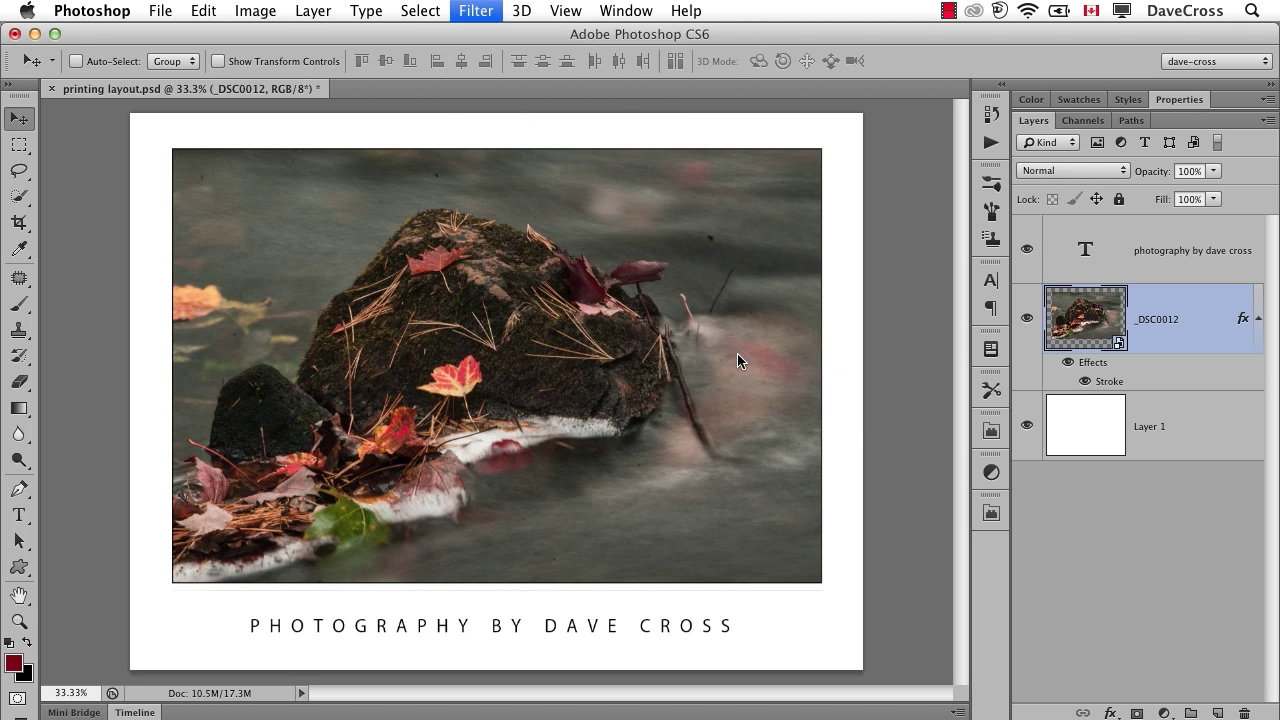
text(150)
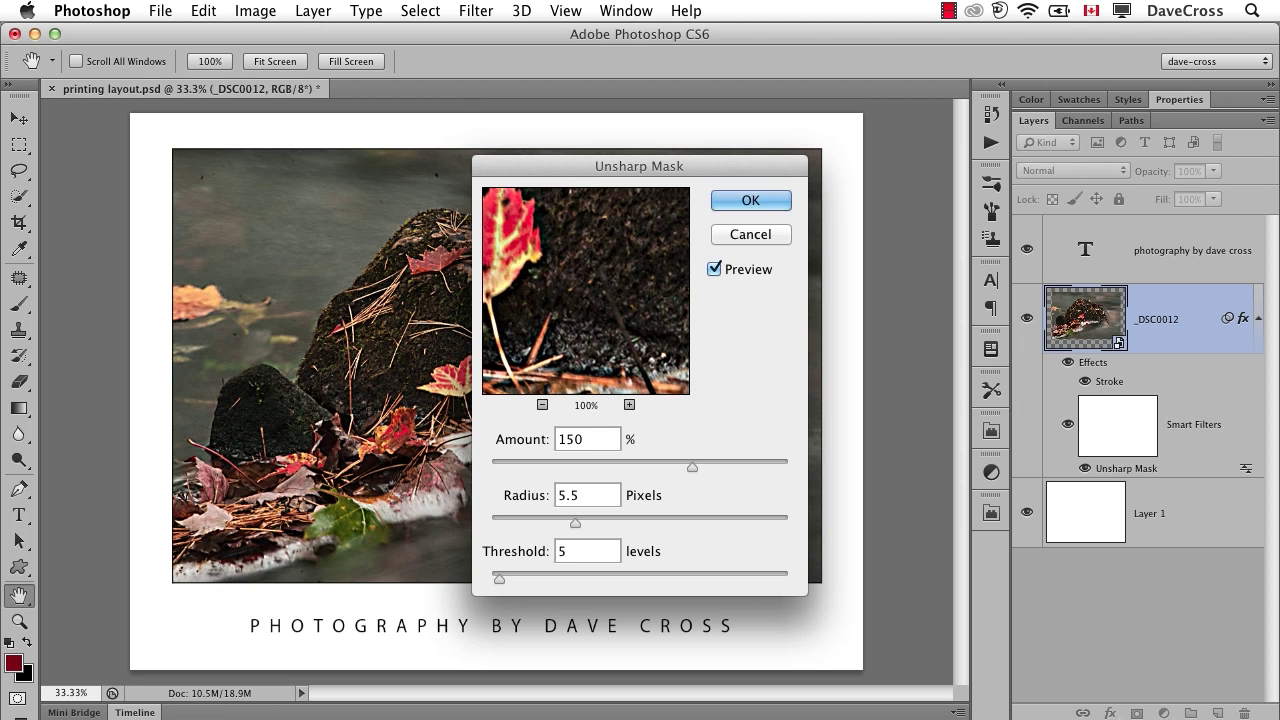
key(Tab)
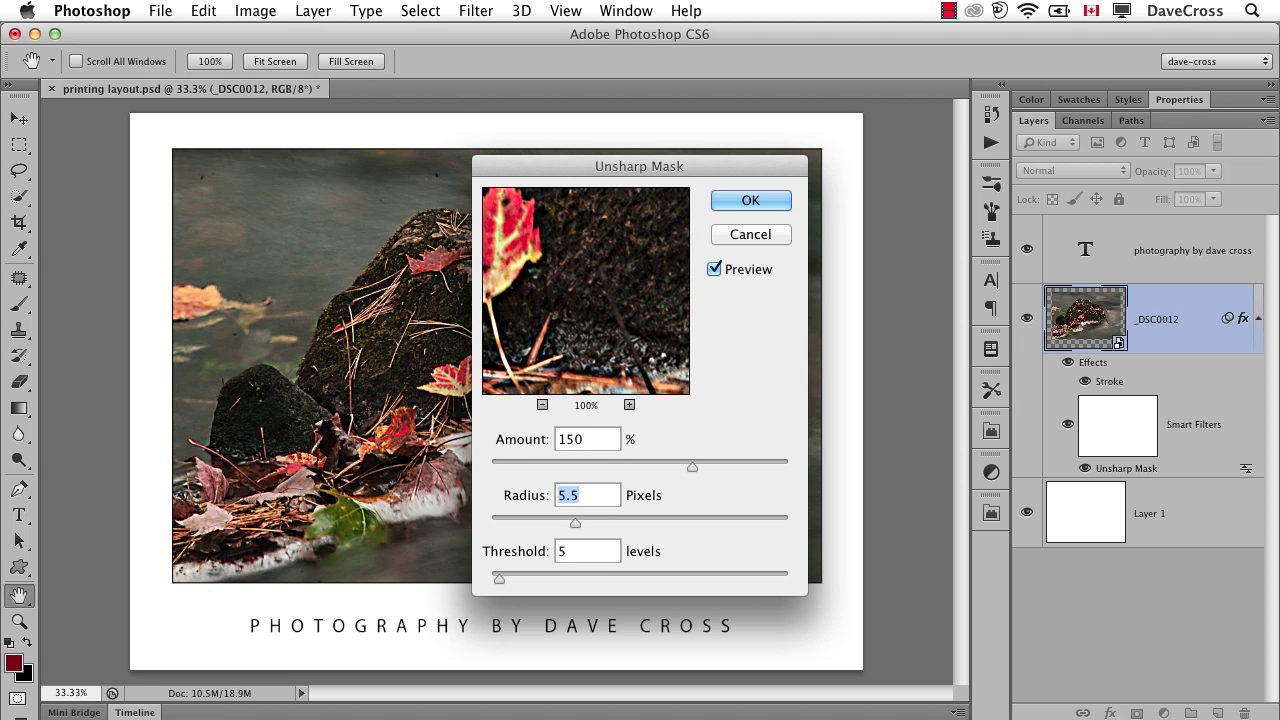
text(1.2)
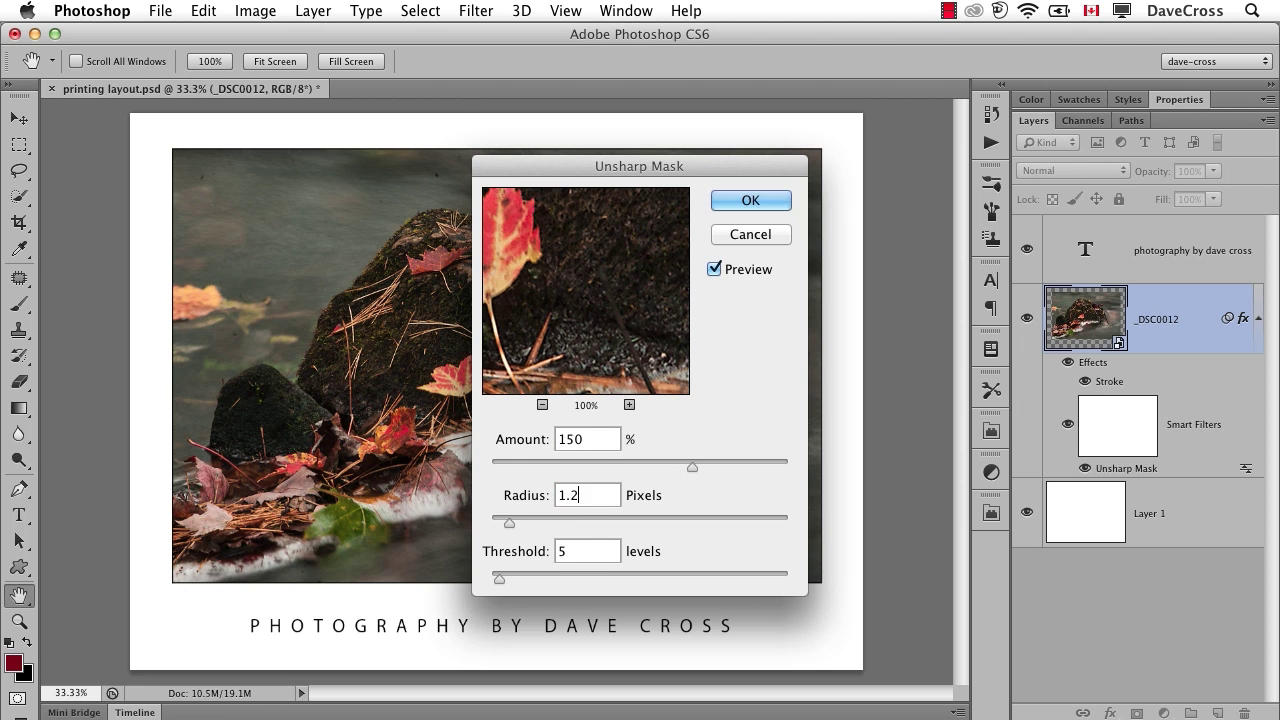
key(Tab)
text(10)
drag(600, 280, 646, 331)
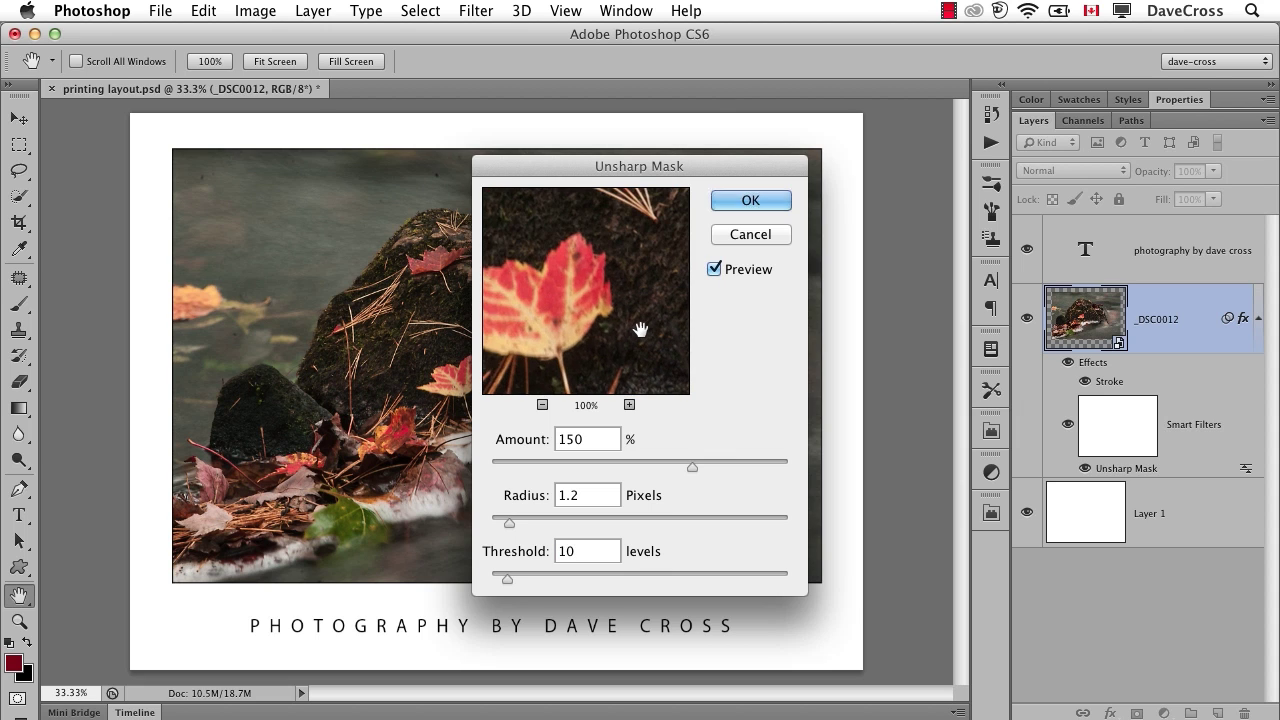
click(750, 200)
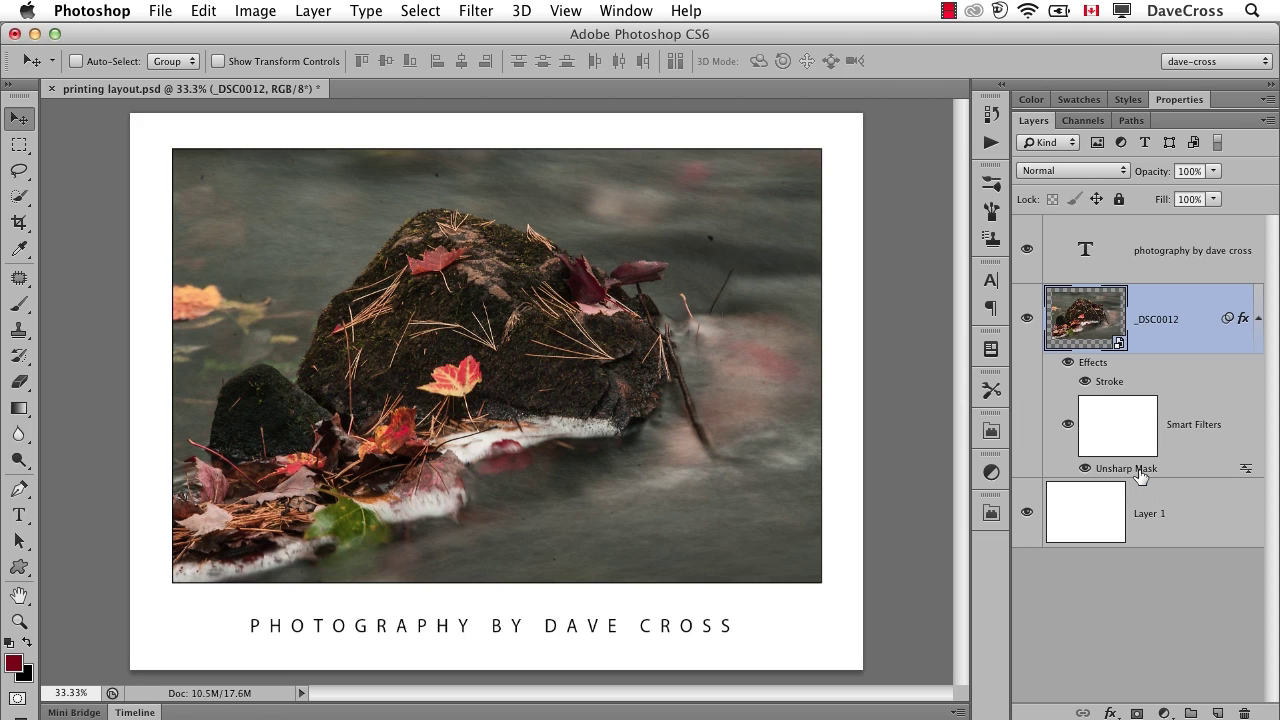
Replace the _DSC0012 smart object's contents with _DSC0015.NEF.
right_click(1186, 344)
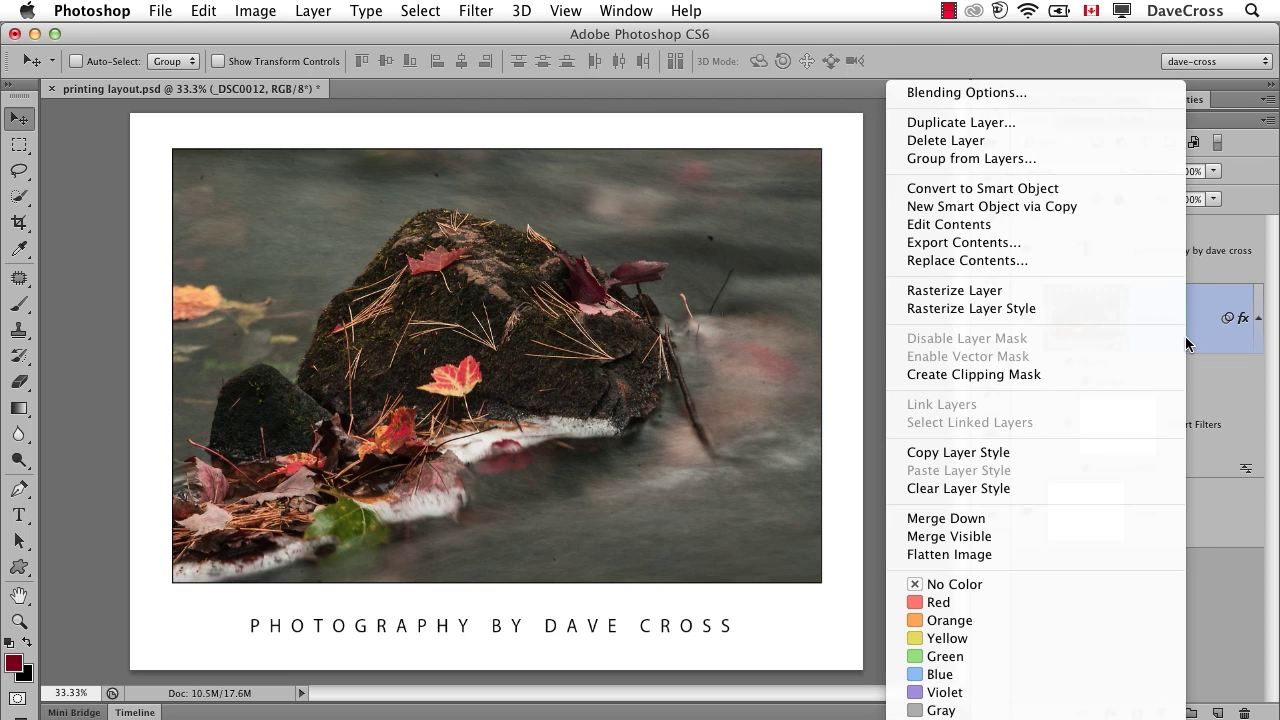
click(1085, 265)
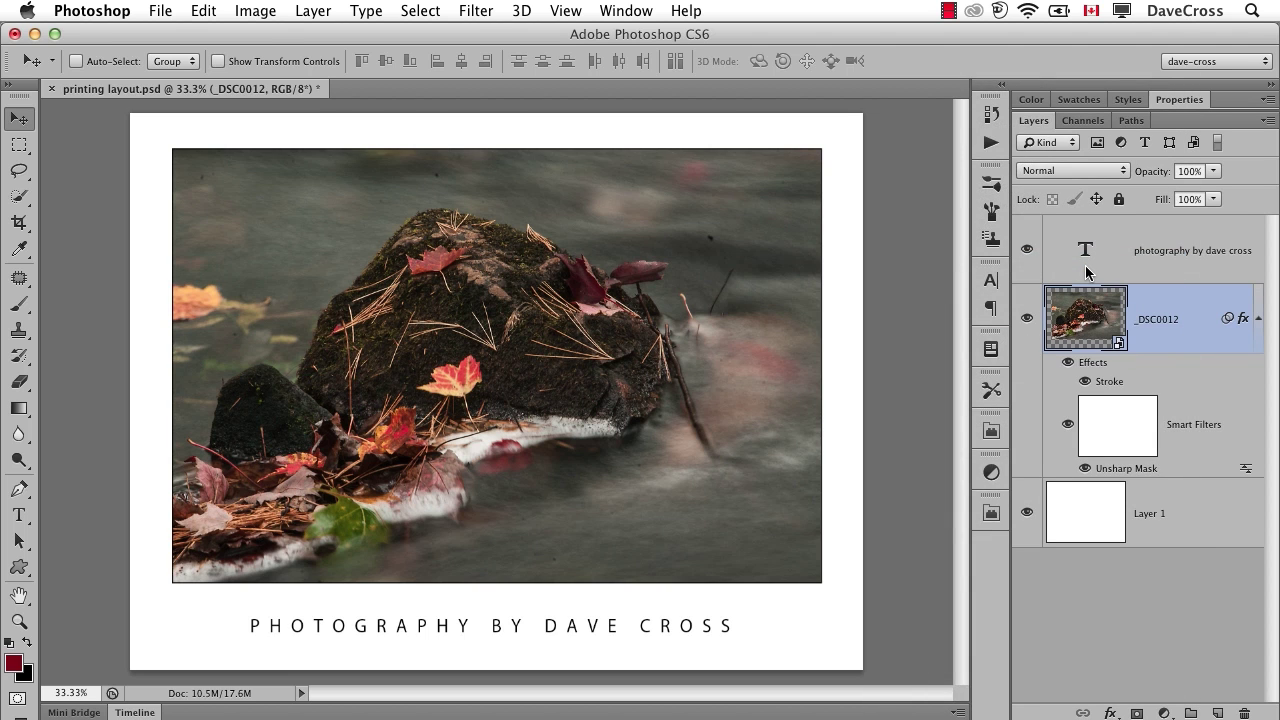
scroll(591, 396, up, 2)
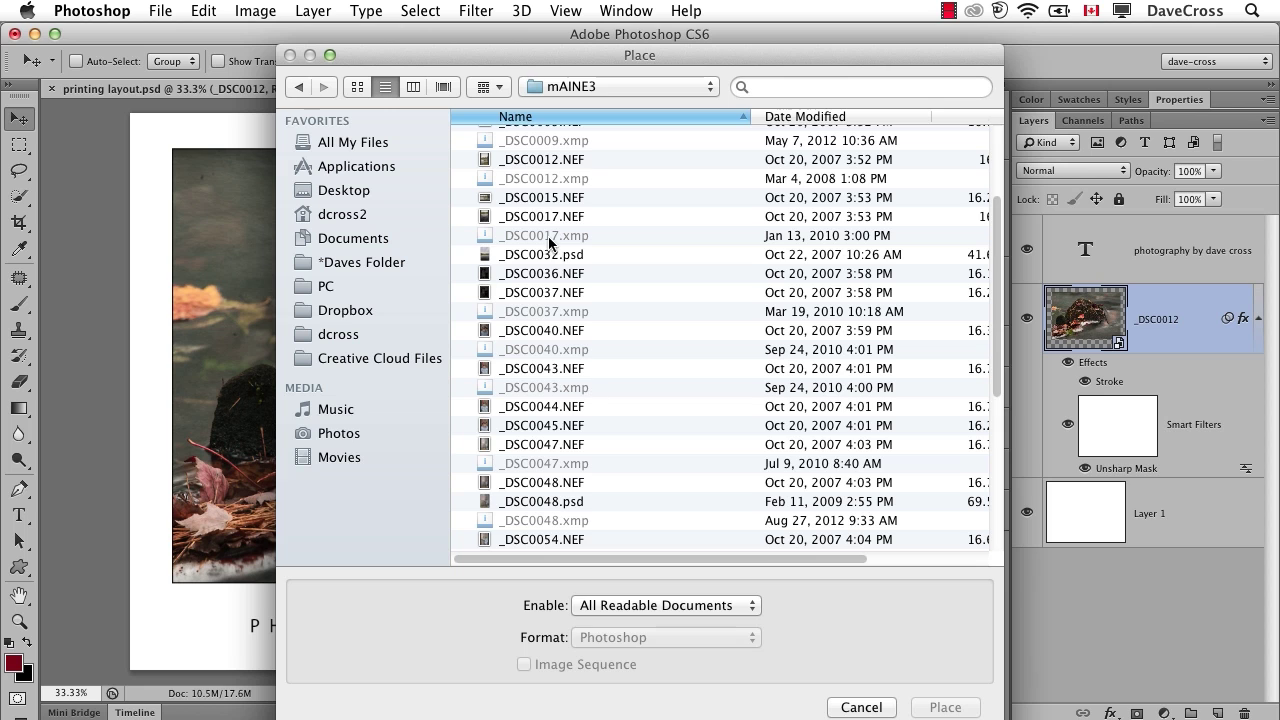
click(556, 200)
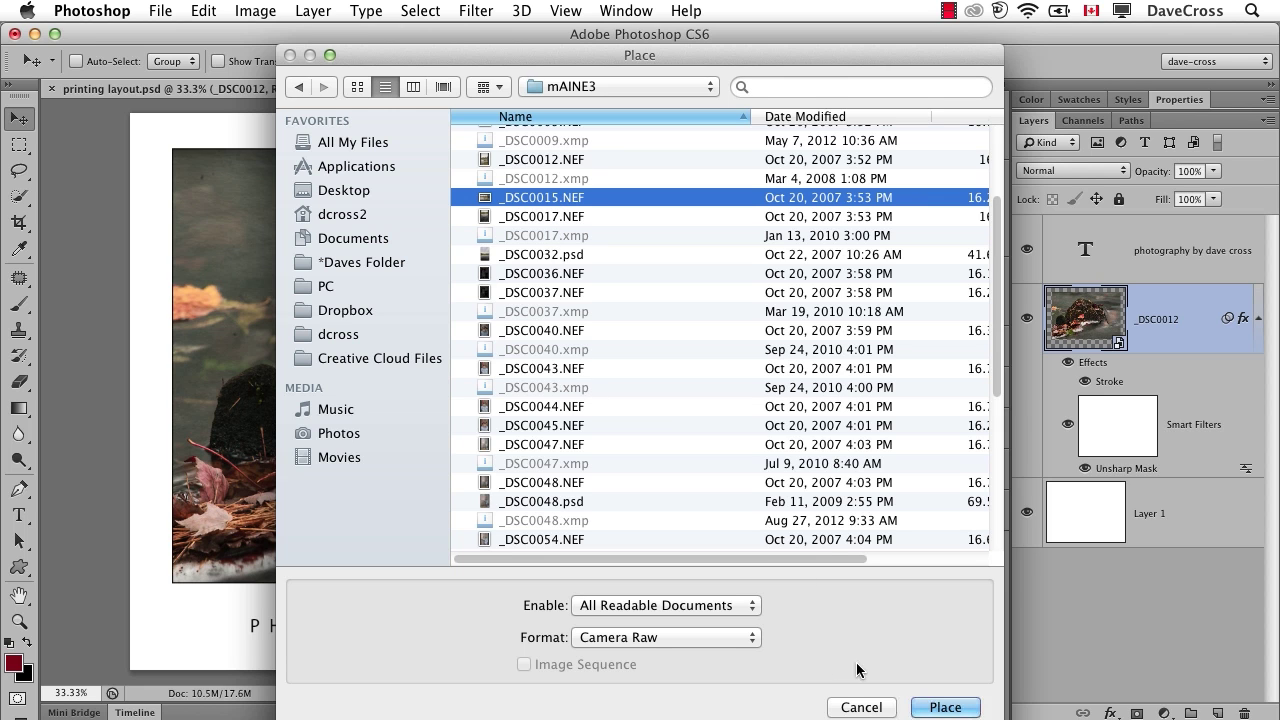
click(946, 707)
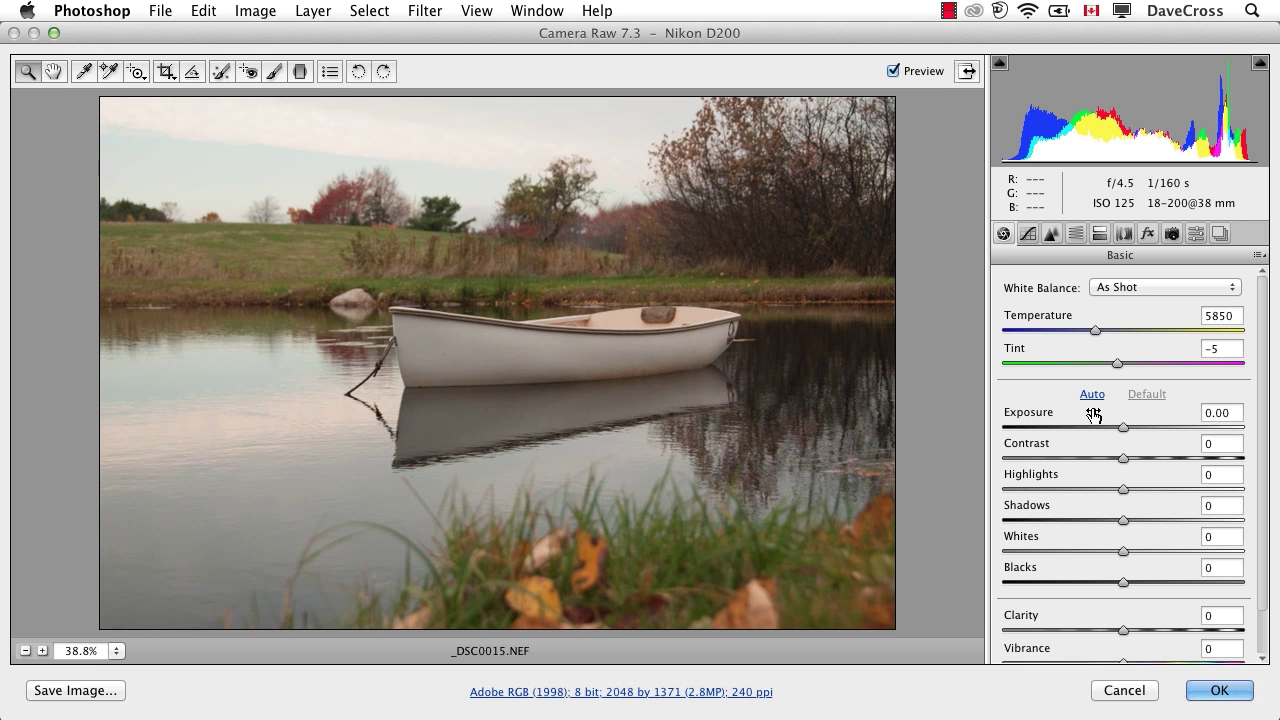
Raise the boat photo's Contrast to +33 and add some Clarity in Camera Raw.
drag(1130, 468, 1155, 468)
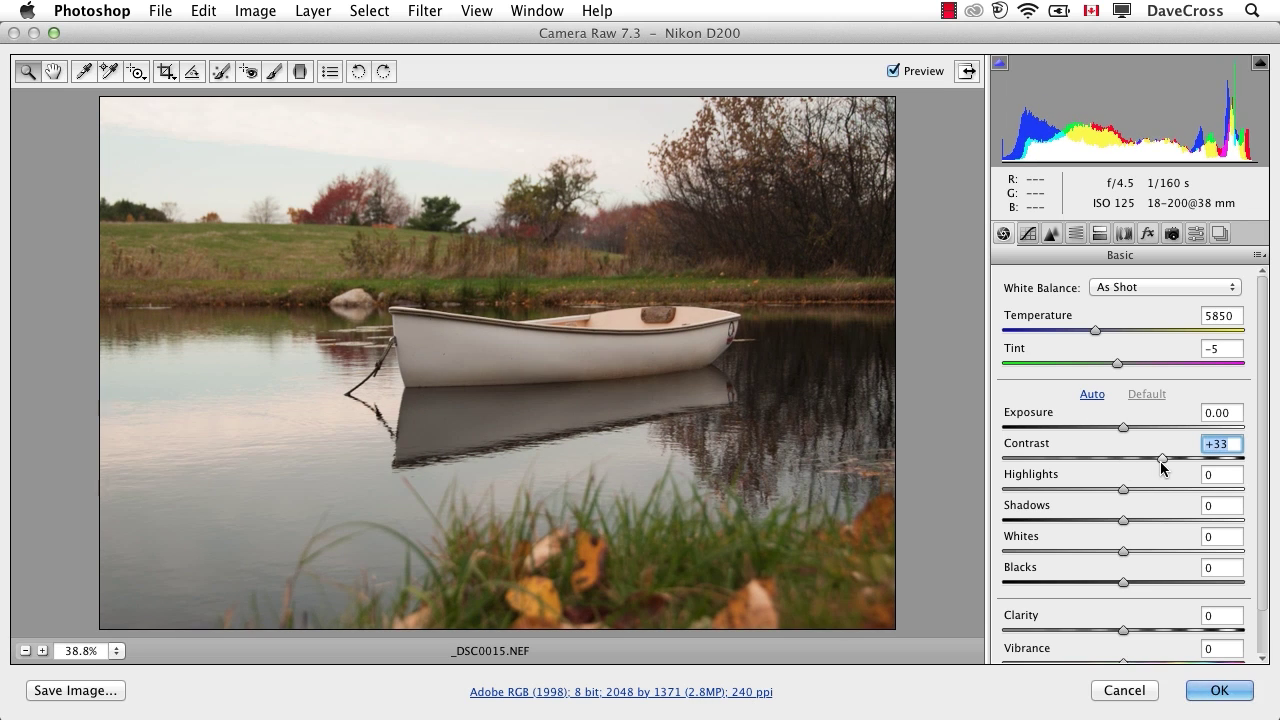
drag(1123, 631, 1151, 634)
click(1218, 690)
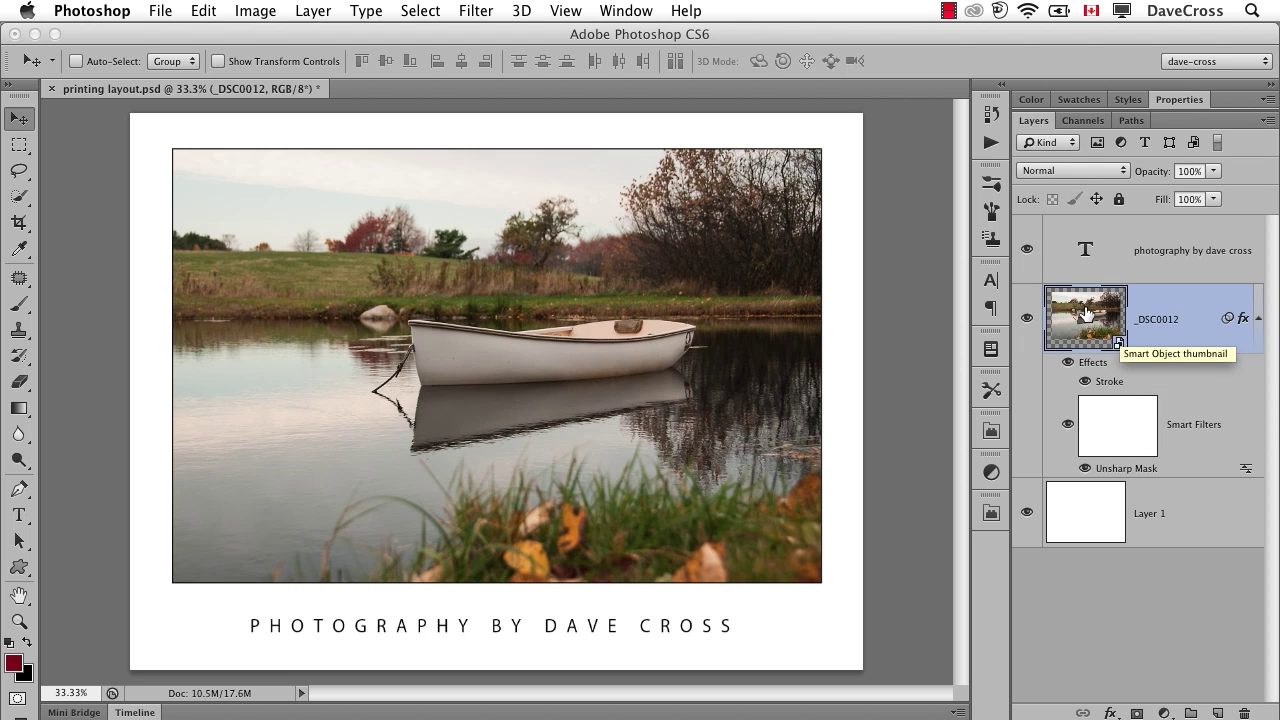
Reopen the smart object's Camera Raw settings and set Clarity +35 and Shadows +6.
double_click(1086, 313)
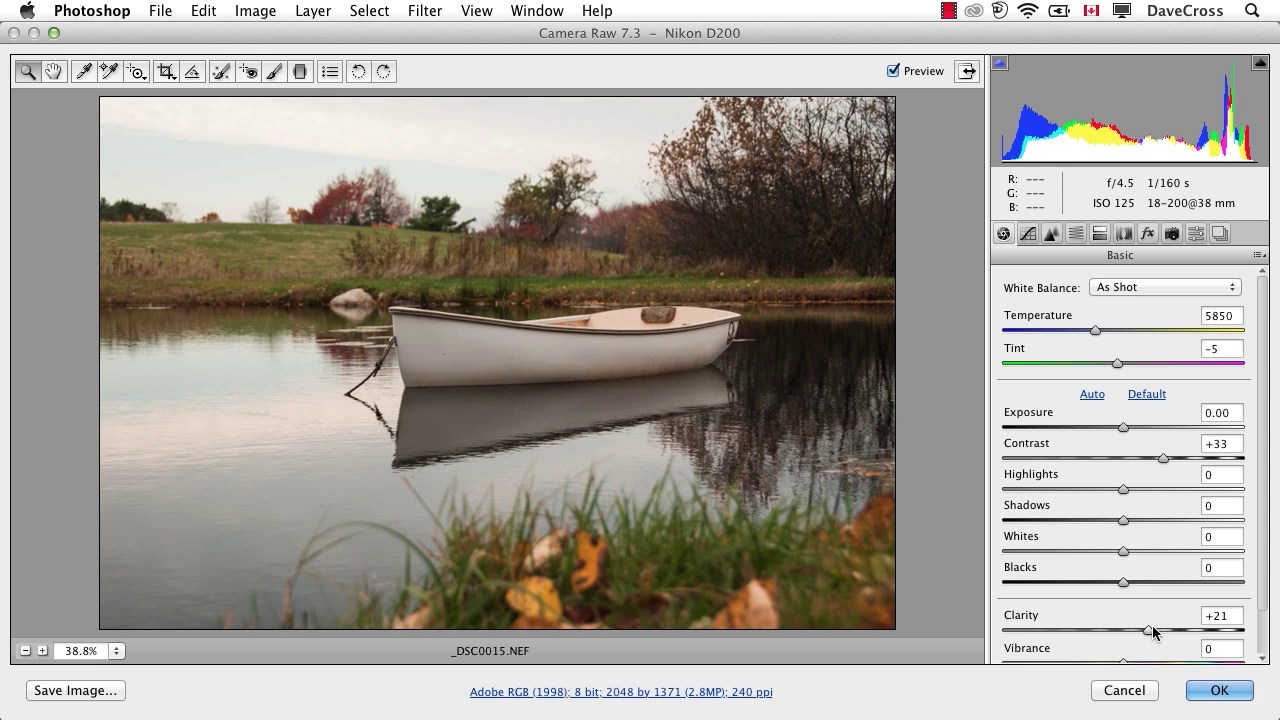
drag(1152, 626, 1169, 626)
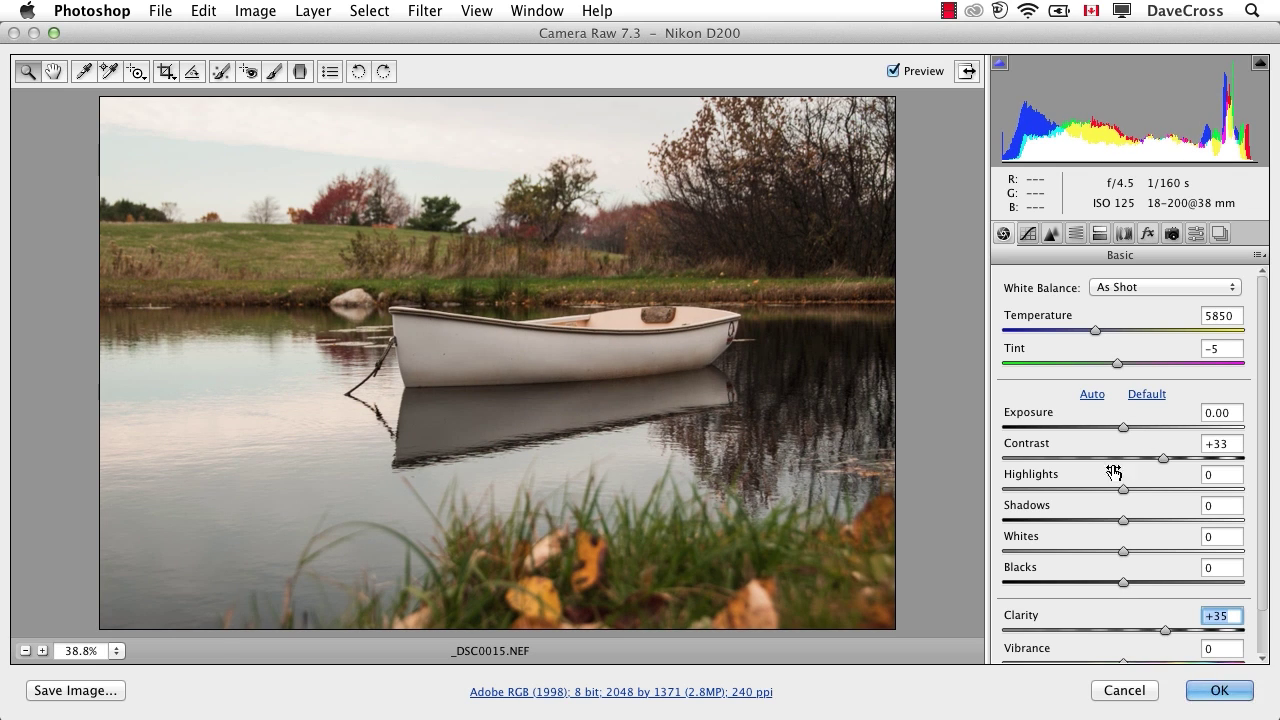
drag(1117, 517, 1130, 520)
click(1216, 688)
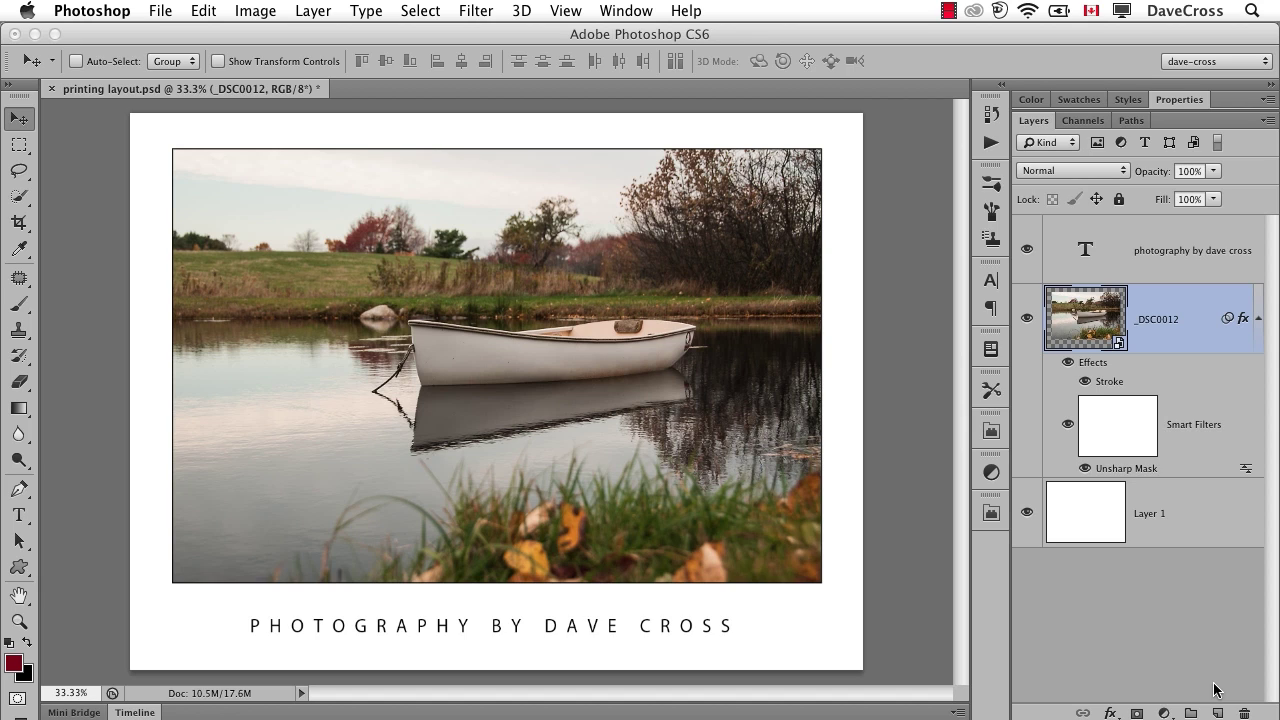
click(160, 11)
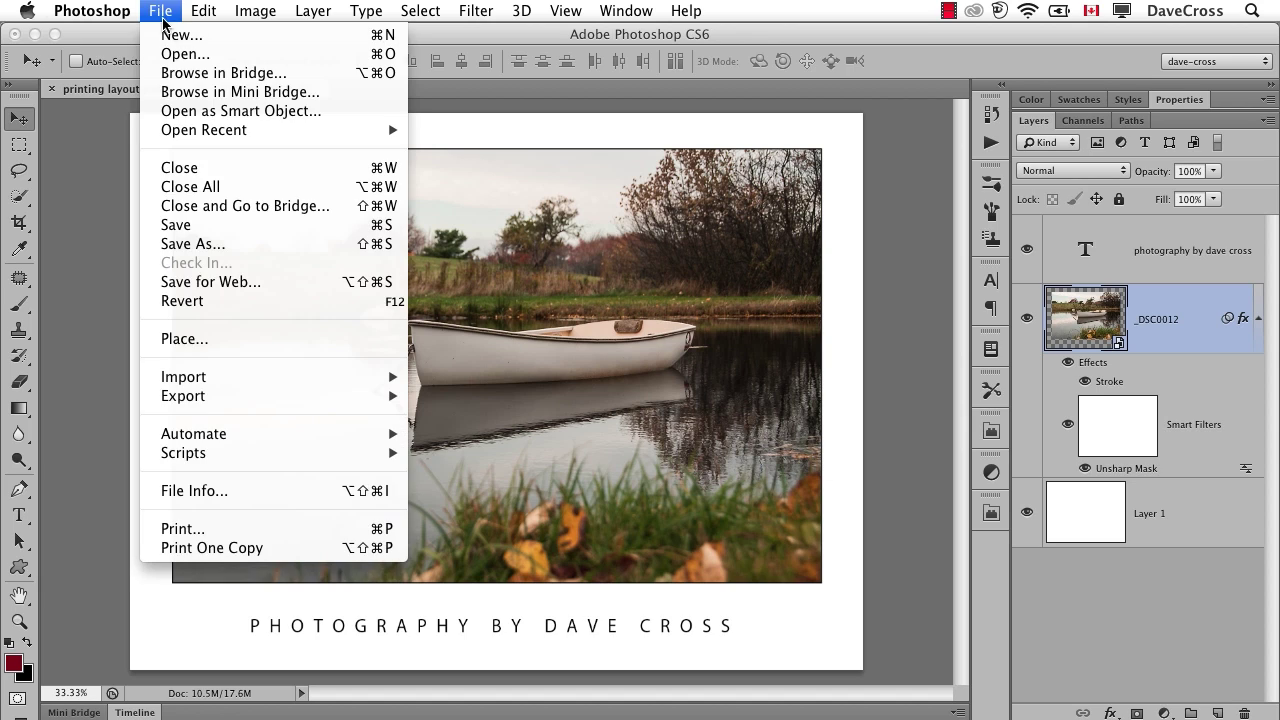
mouse_move(105, 10)
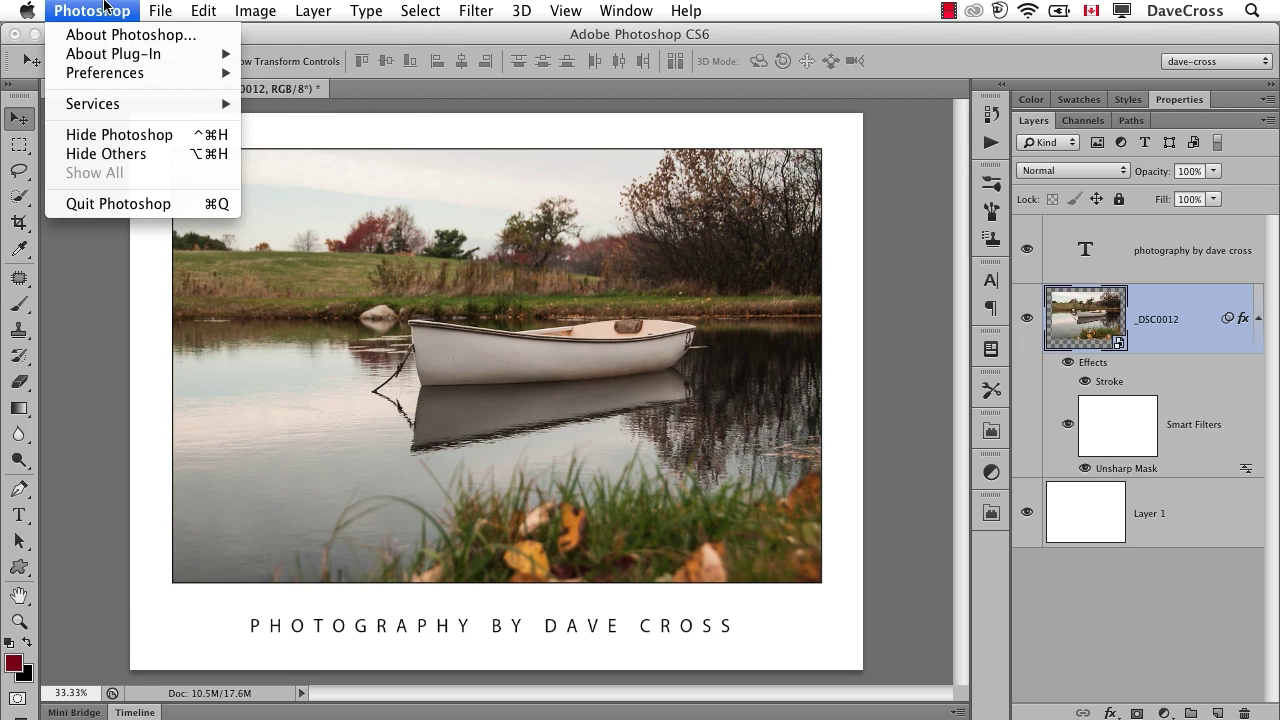
click(160, 9)
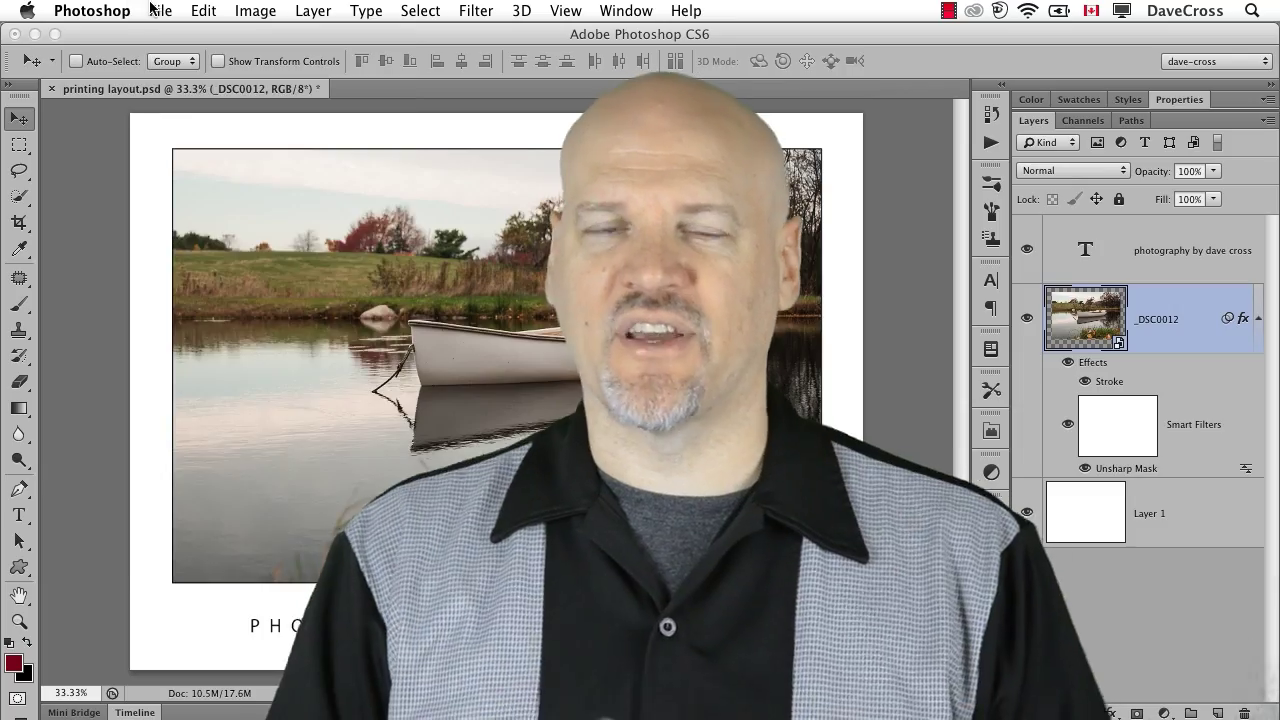
click(160, 9)
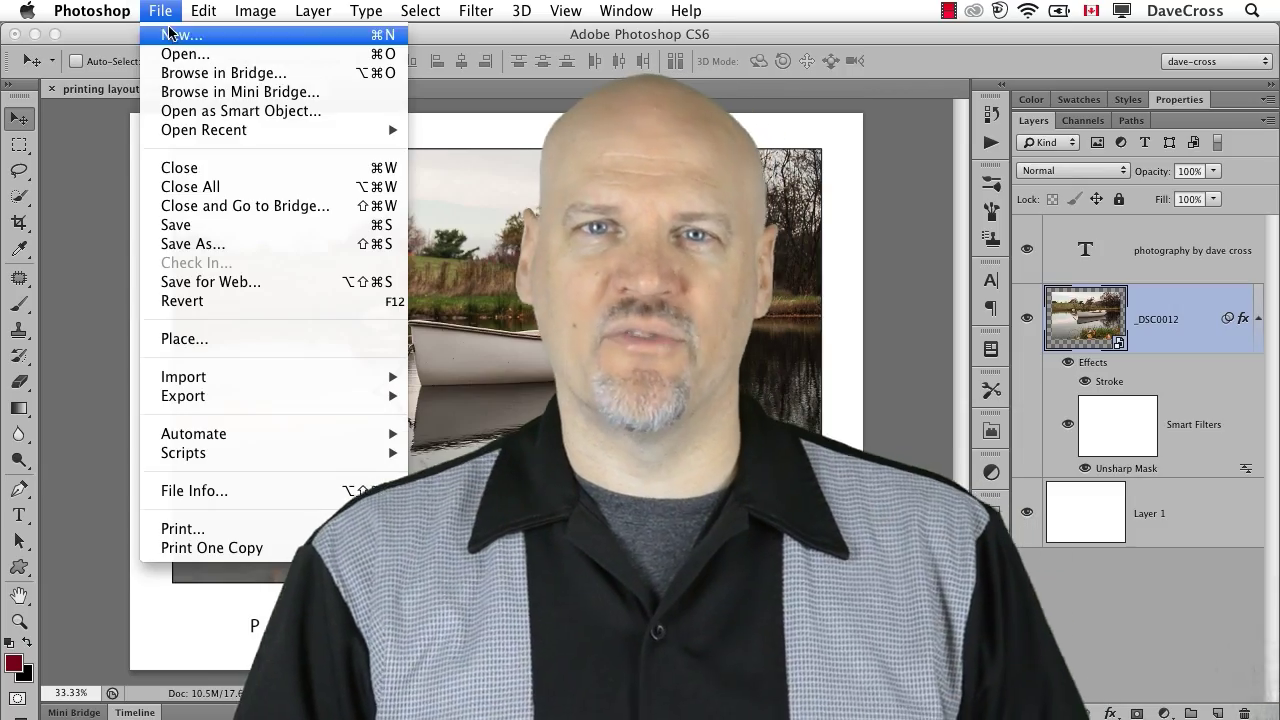
mouse_move(110, 8)
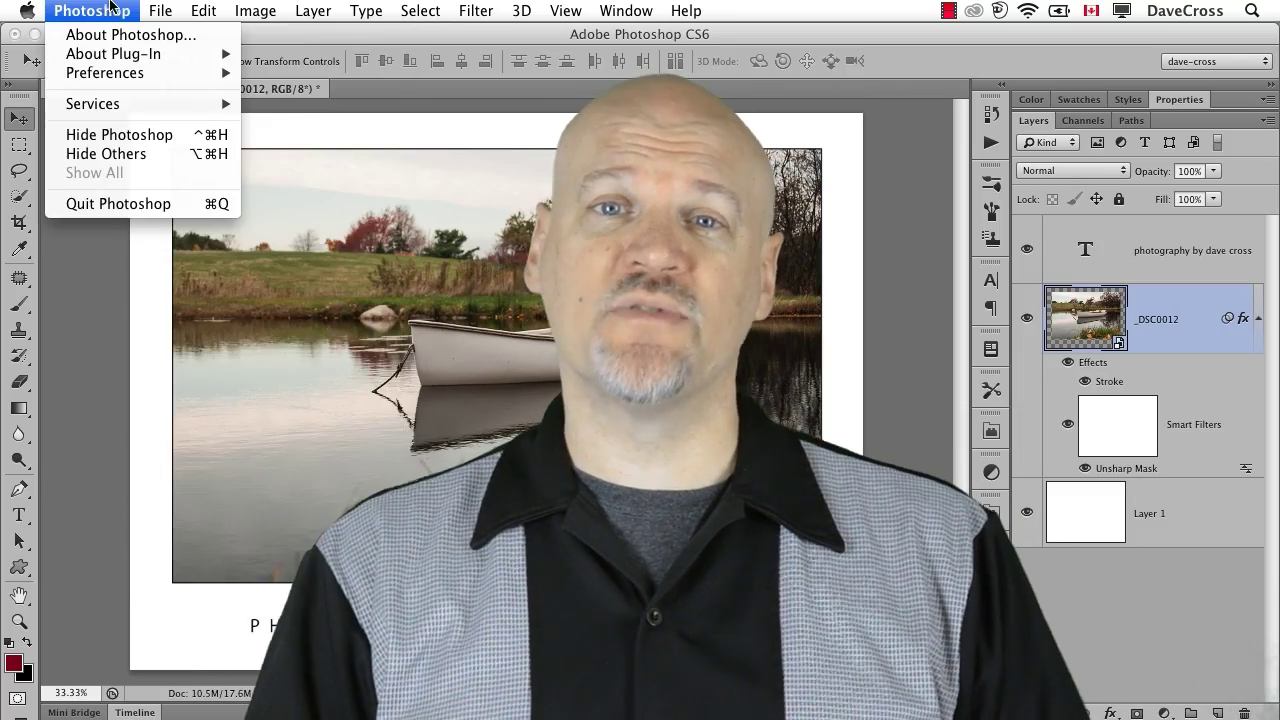
click(159, 9)
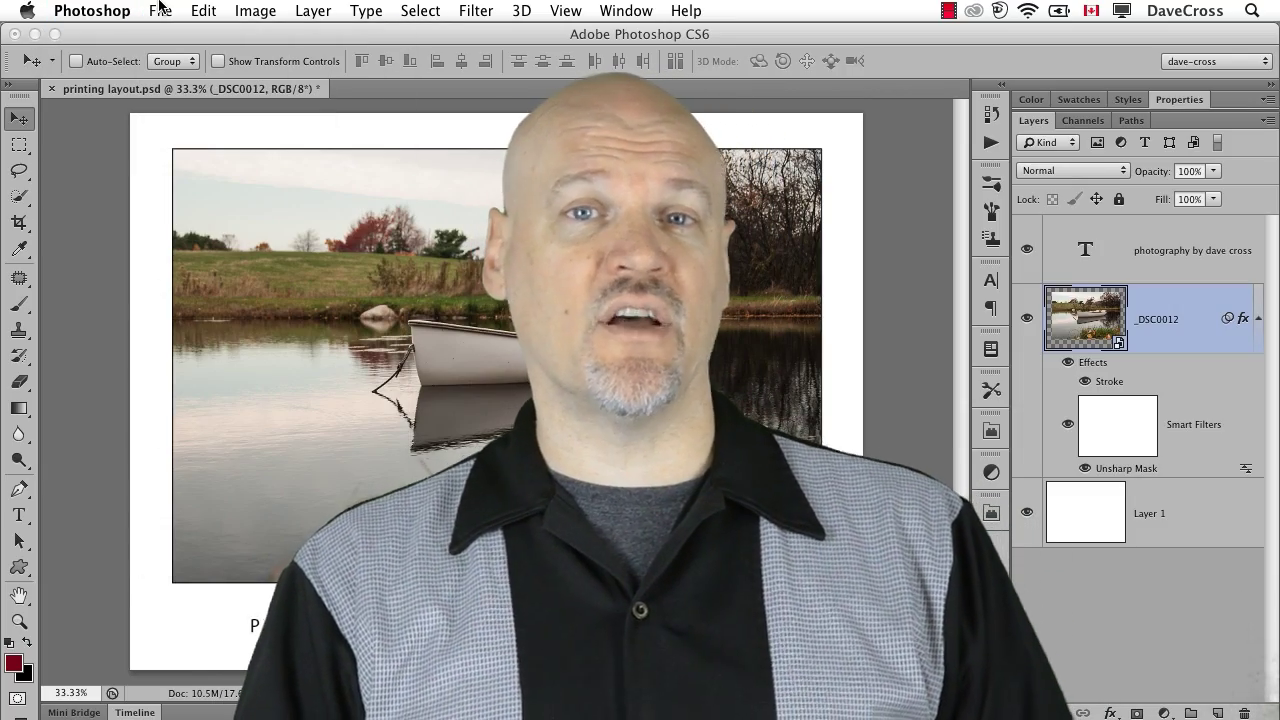